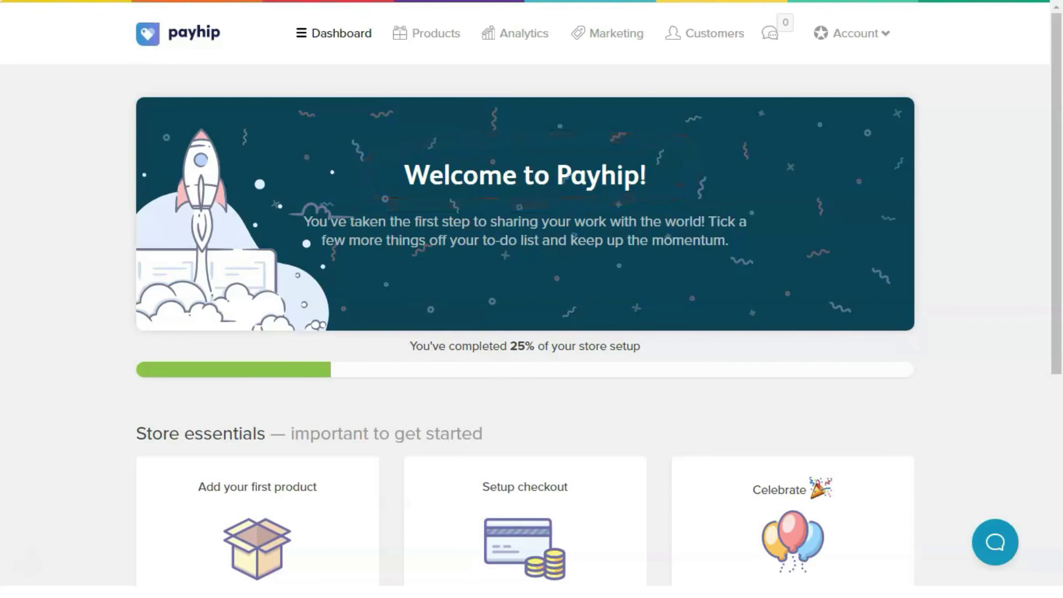
scroll(532, 299, "down", 2)
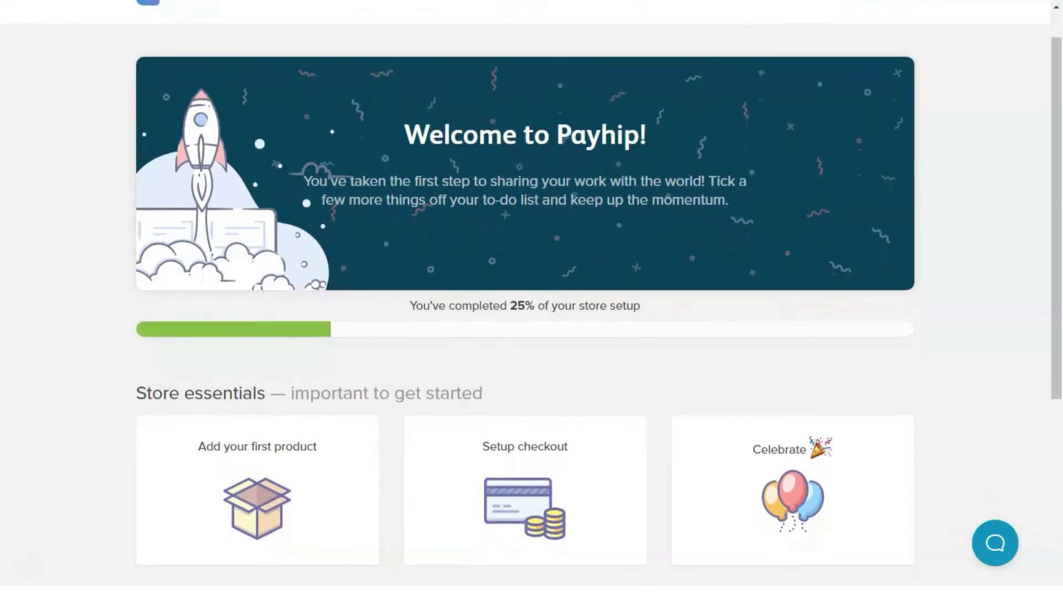
scroll(532, 299, "down", 2)
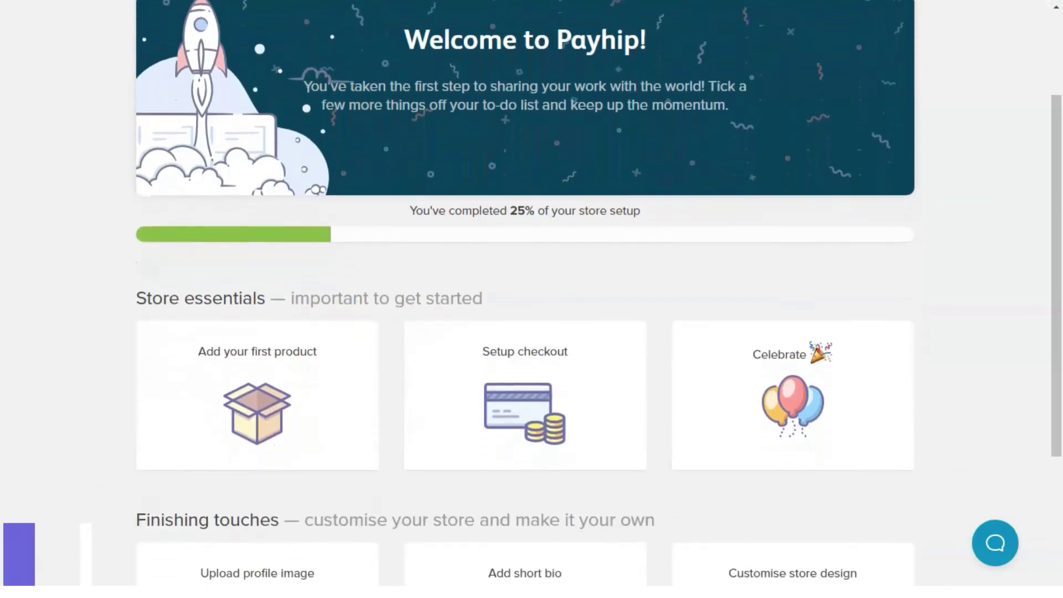
scroll(532, 299, "down", 2)
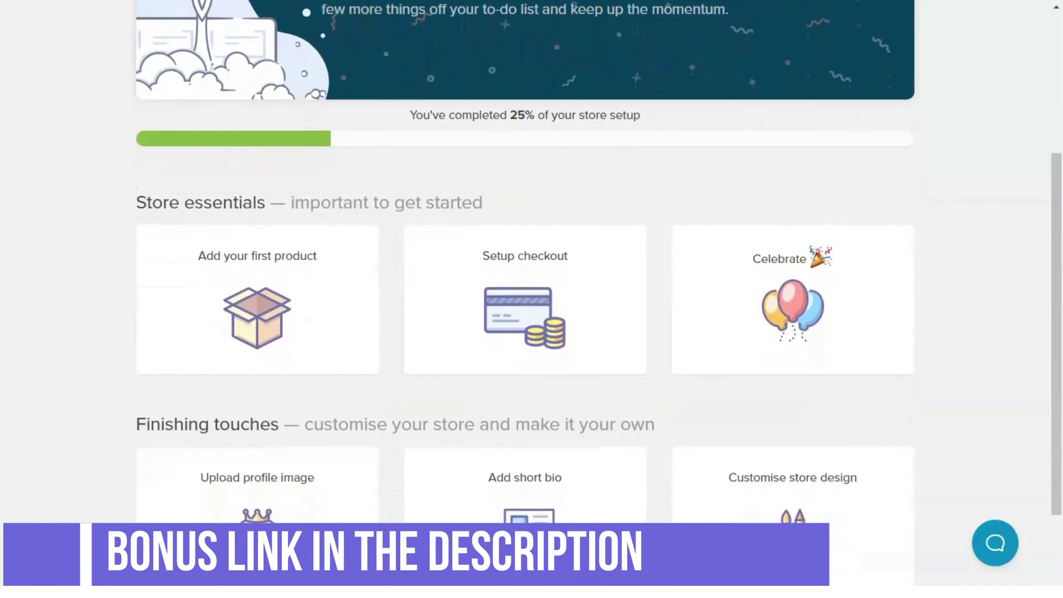
scroll(531, 299, "down", 2)
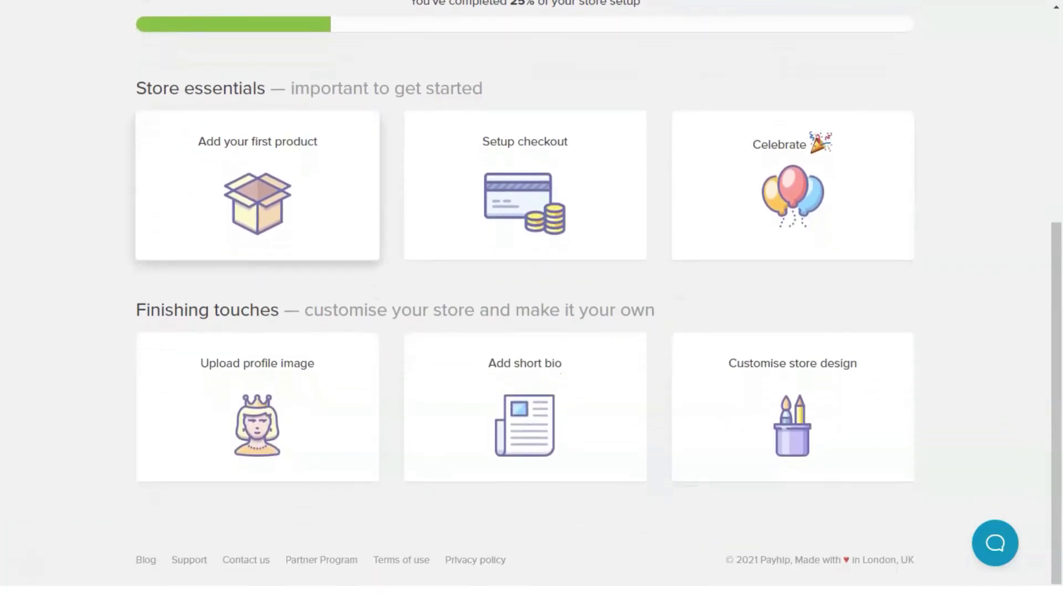
left_click(258, 183)
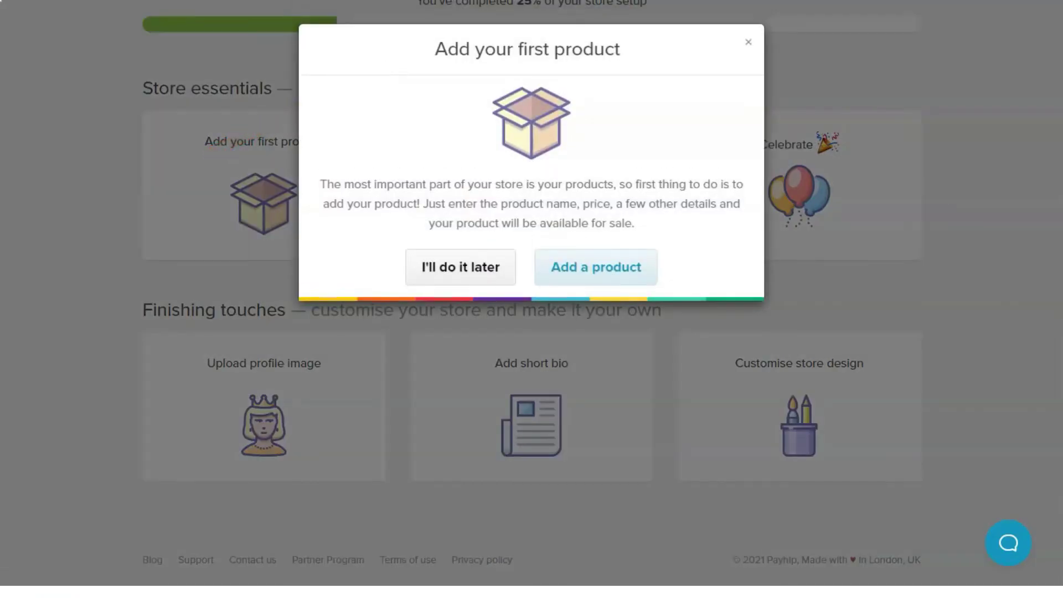
key("Escape")
left_click(532, 183)
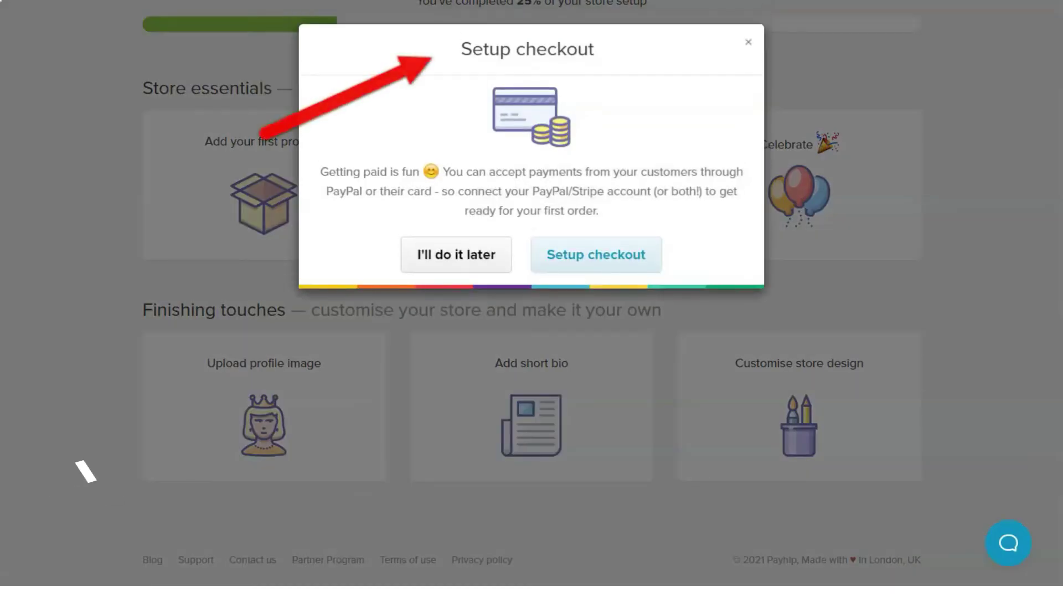
left_click(748, 43)
left_click(800, 182)
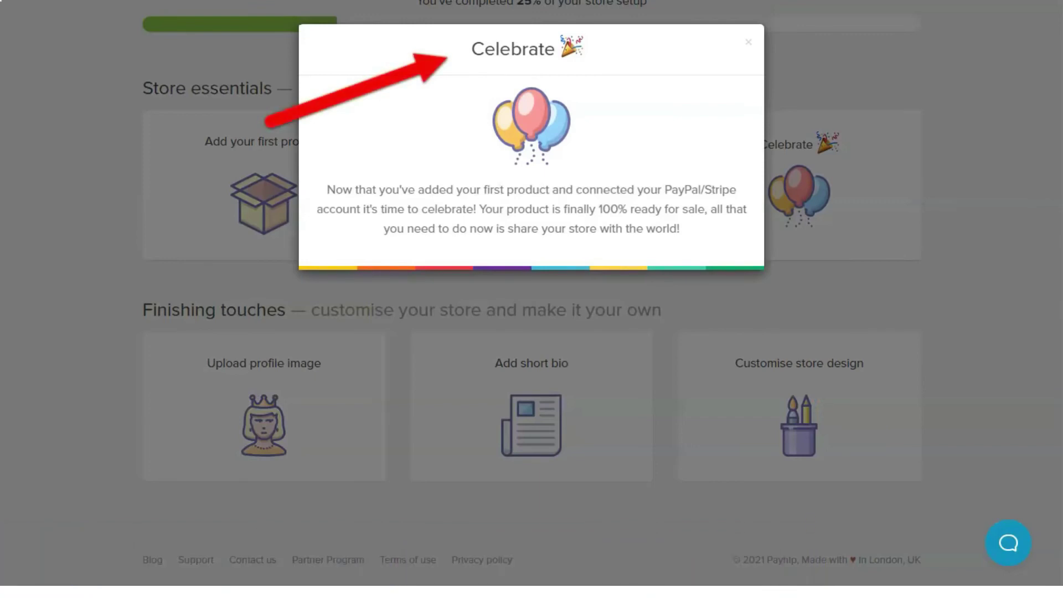
left_click(748, 43)
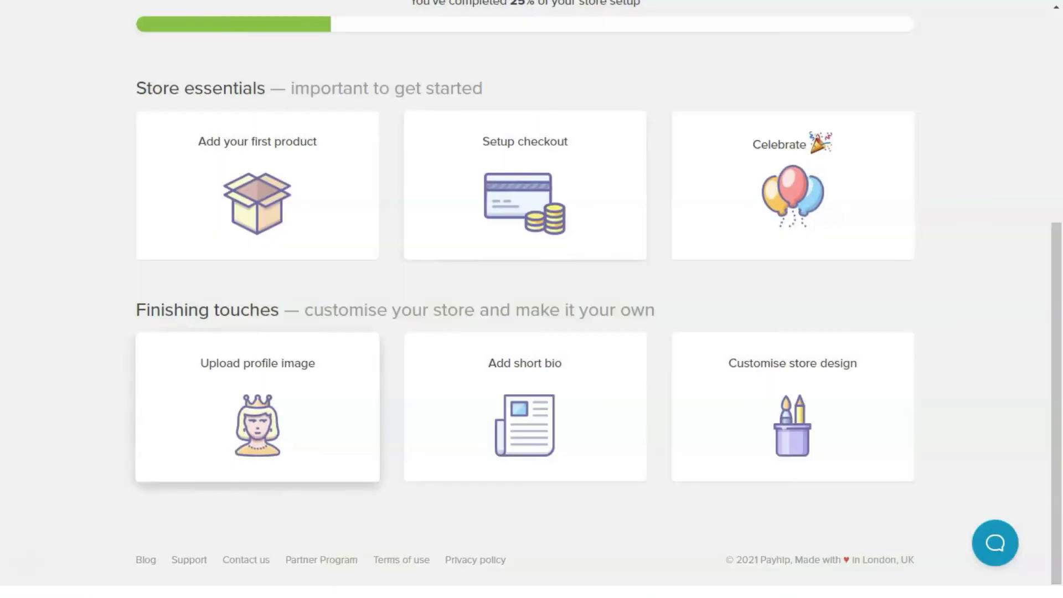
left_click(258, 407)
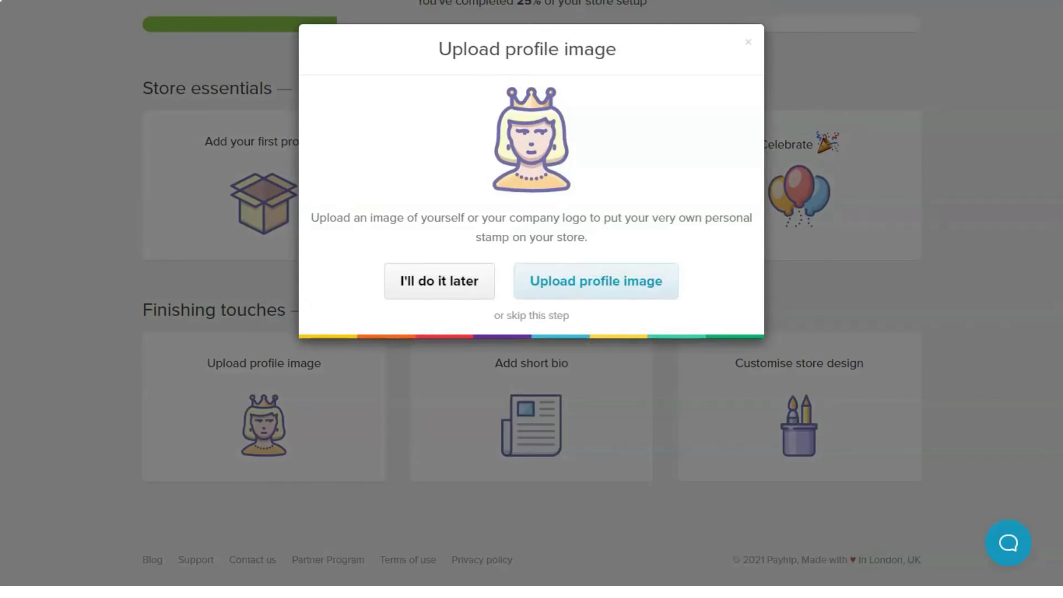
left_click(749, 42)
left_click(532, 409)
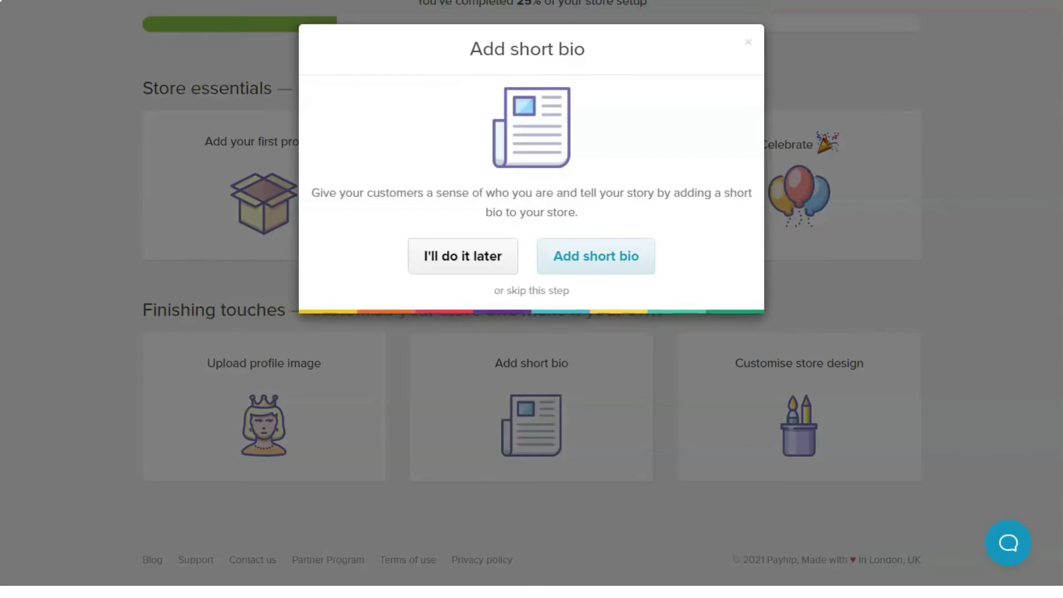
left_click(749, 42)
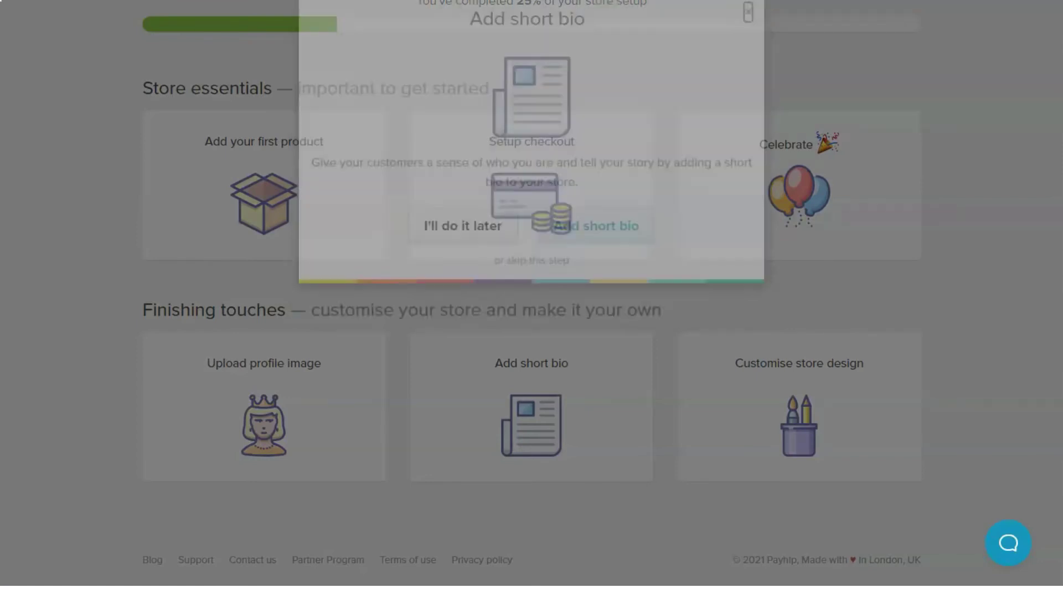
left_click(799, 410)
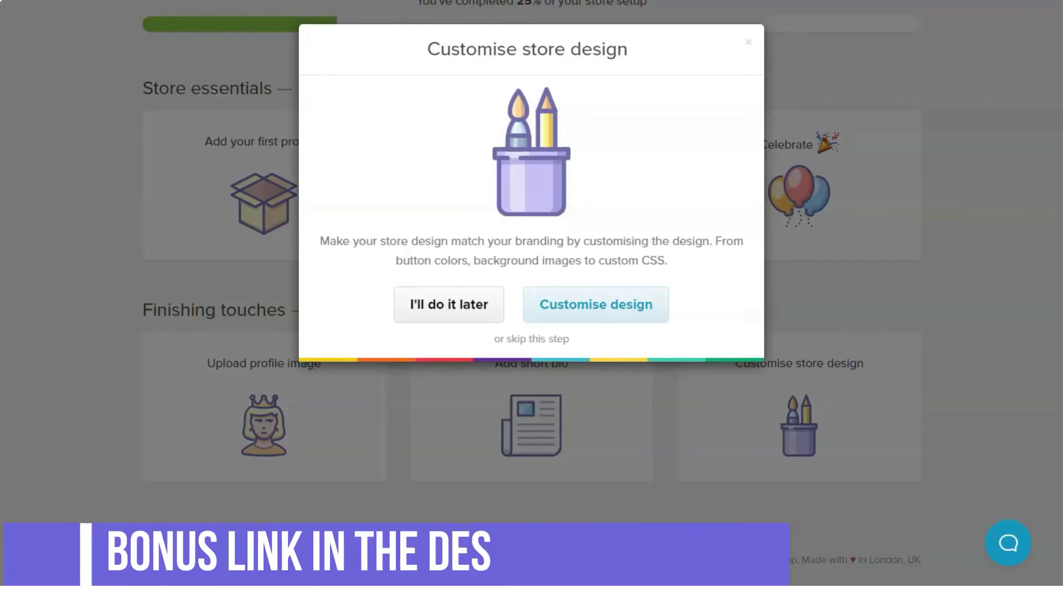
key("Escape")
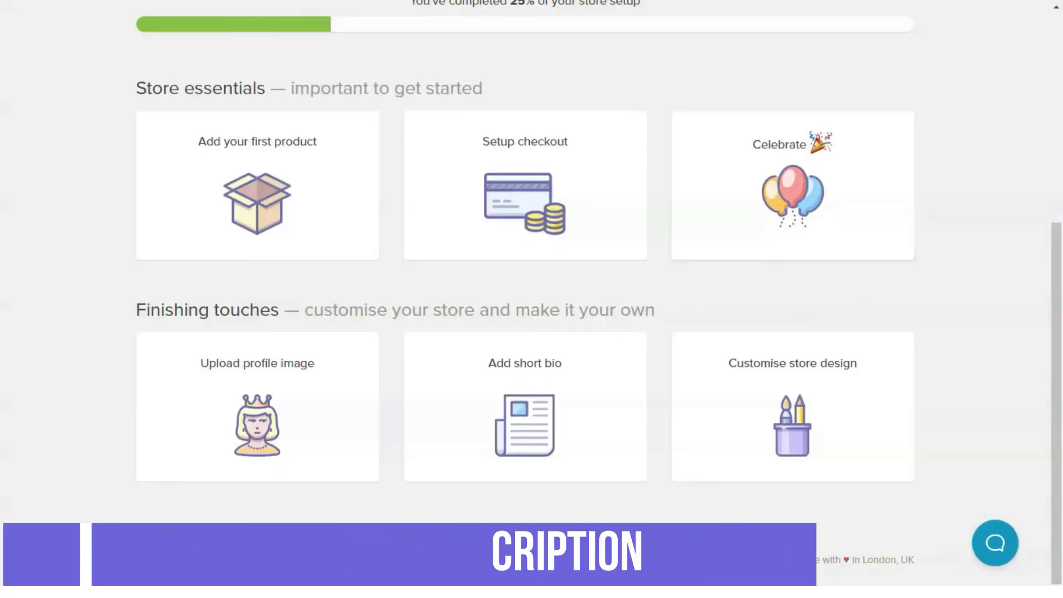
scroll(532, 294, "up", 4)
Start a new digital product and scroll down its form
scroll(533, 294, "up", 2)
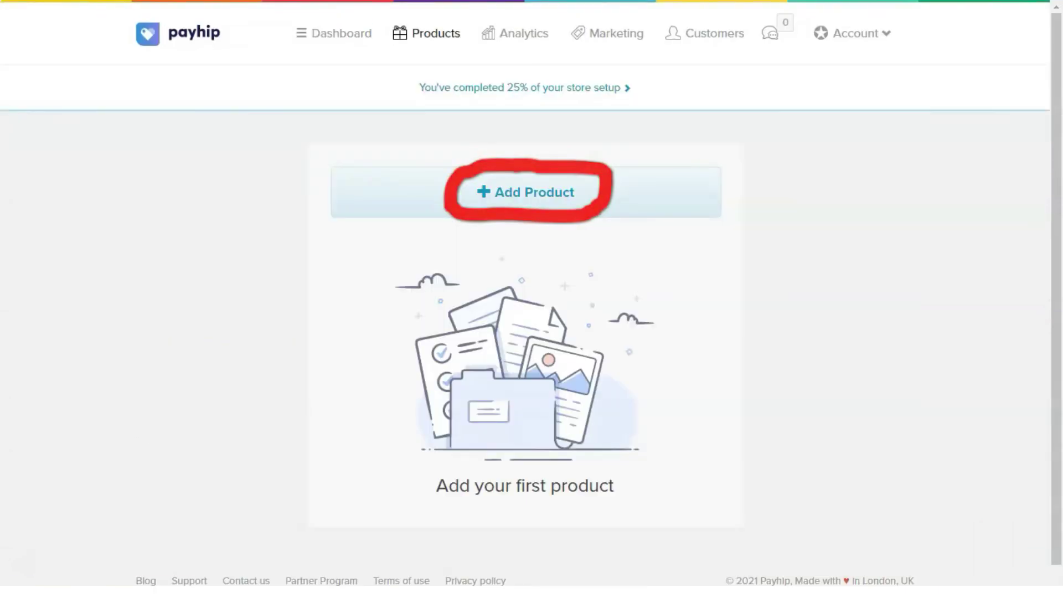
scroll(531, 293, "down", 1)
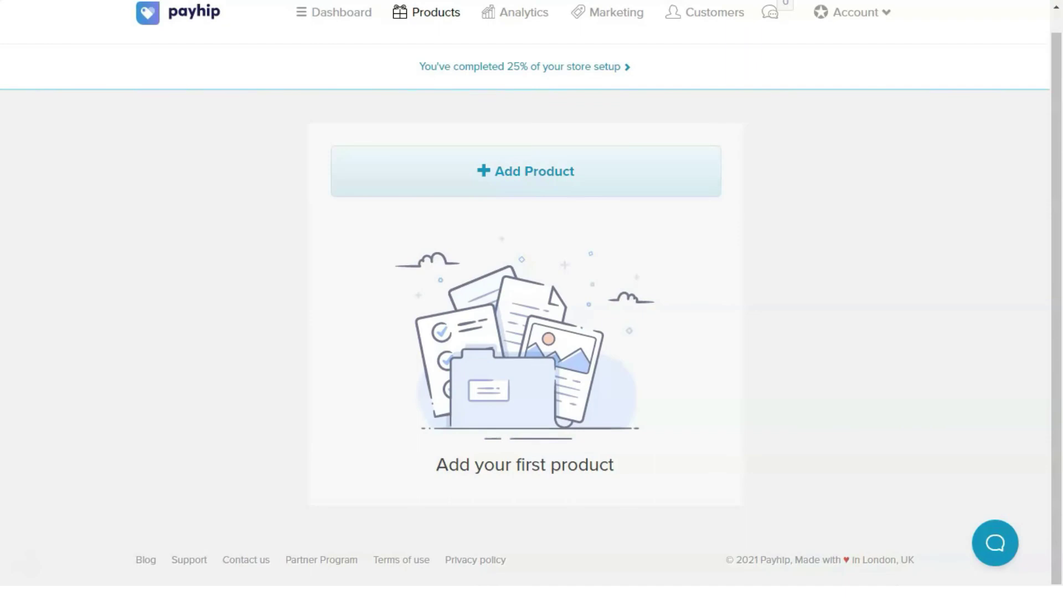
left_click(526, 171)
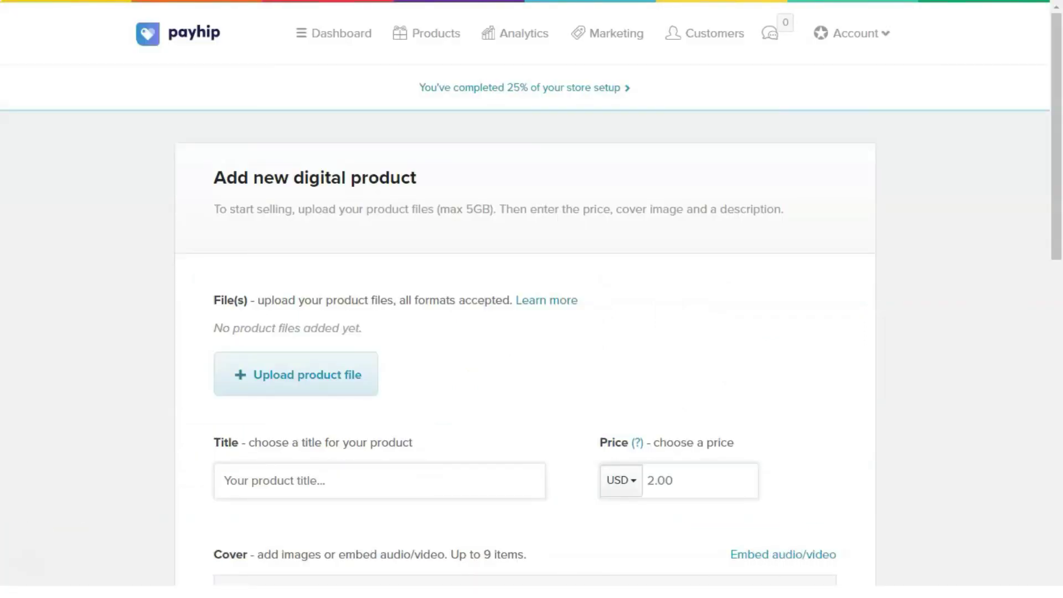
scroll(531, 299, "down", 2)
scroll(532, 300, "down", 3)
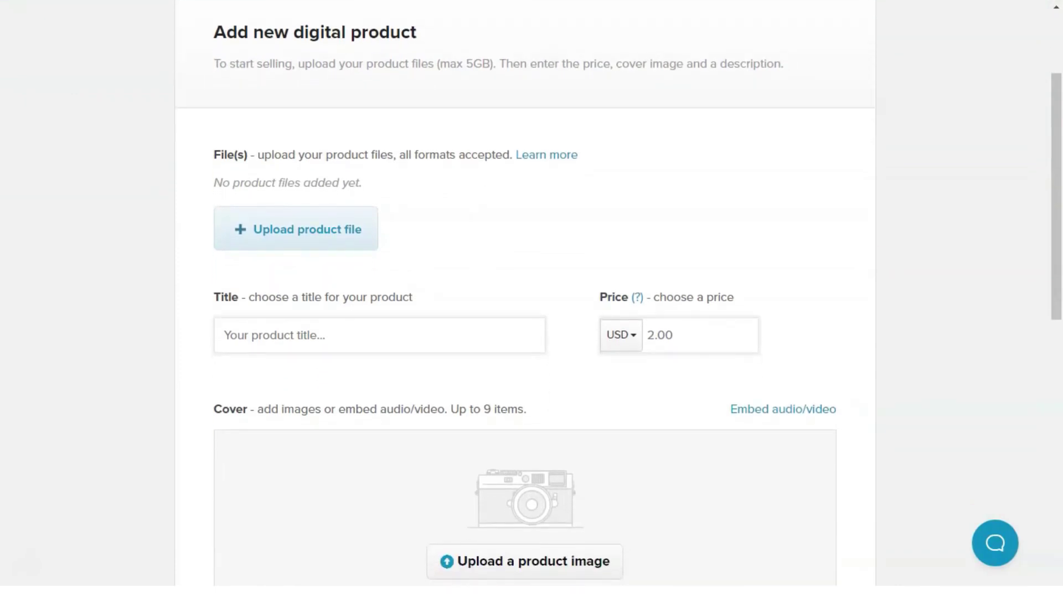
Check the price currency options, keep USD, and scroll through the rest of the form
left_click(621, 334)
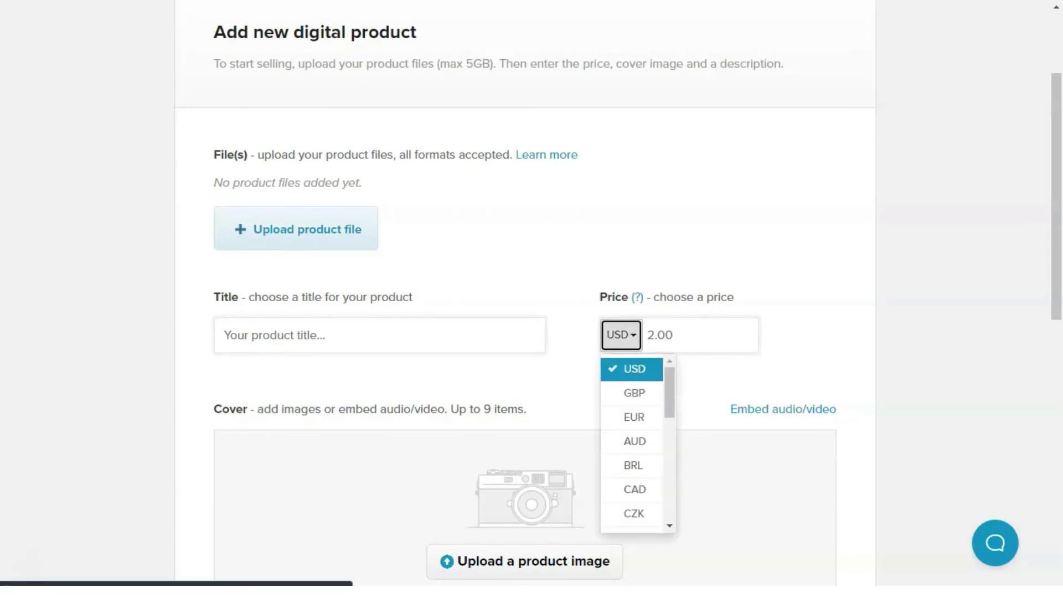
scroll(637, 443, "down", 4)
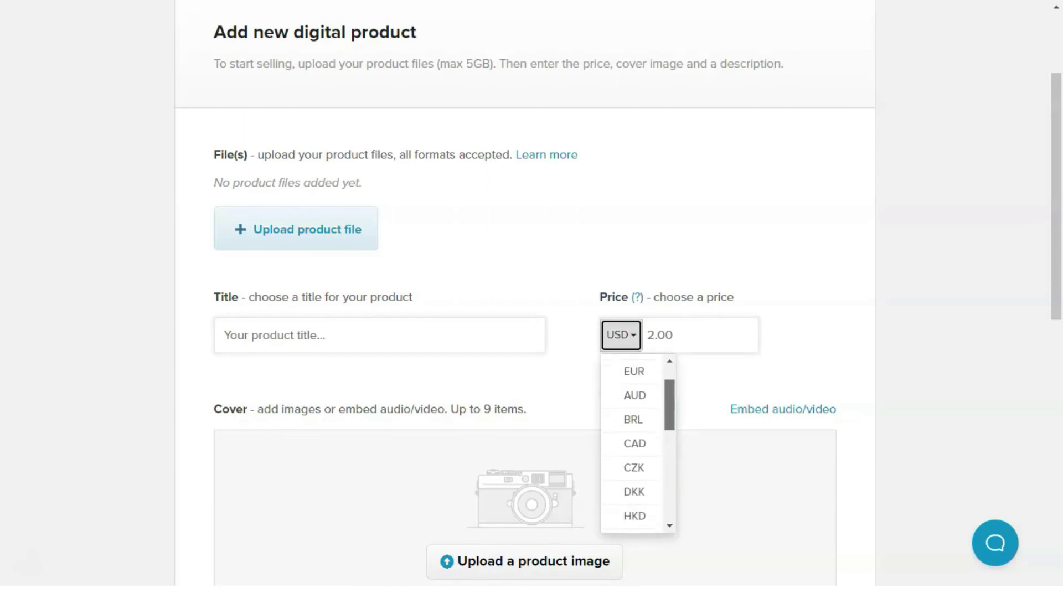
scroll(637, 443, "down", 6)
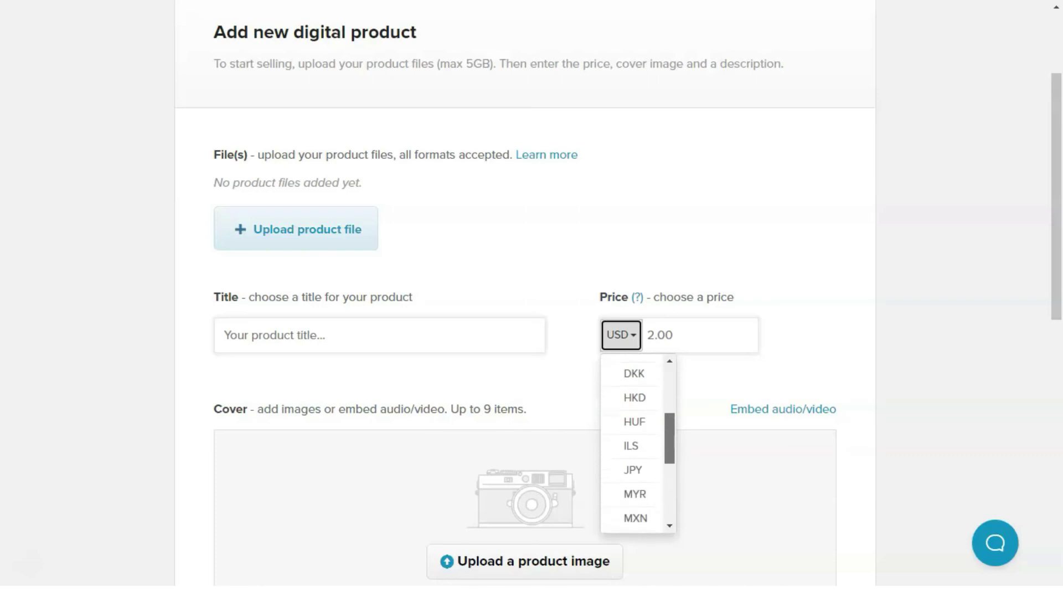
scroll(637, 442, "down", 5)
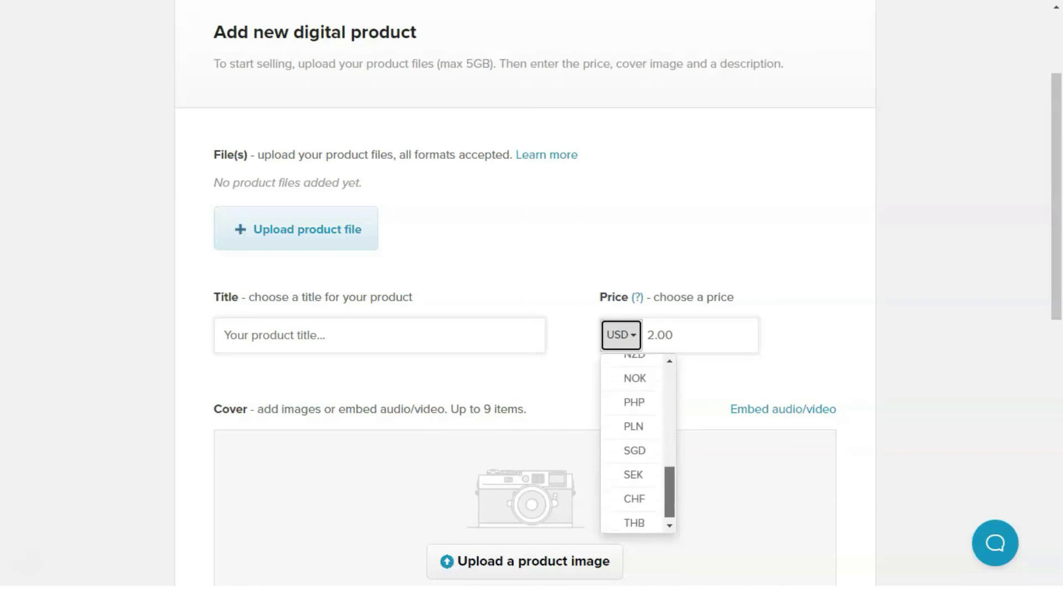
key("Escape")
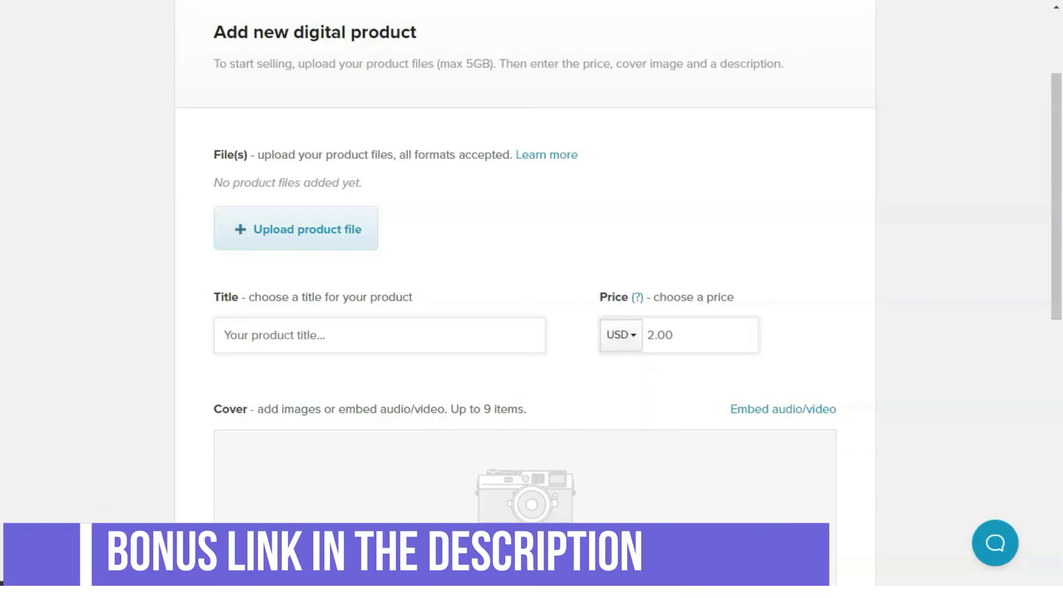
scroll(525, 299, "down", 3)
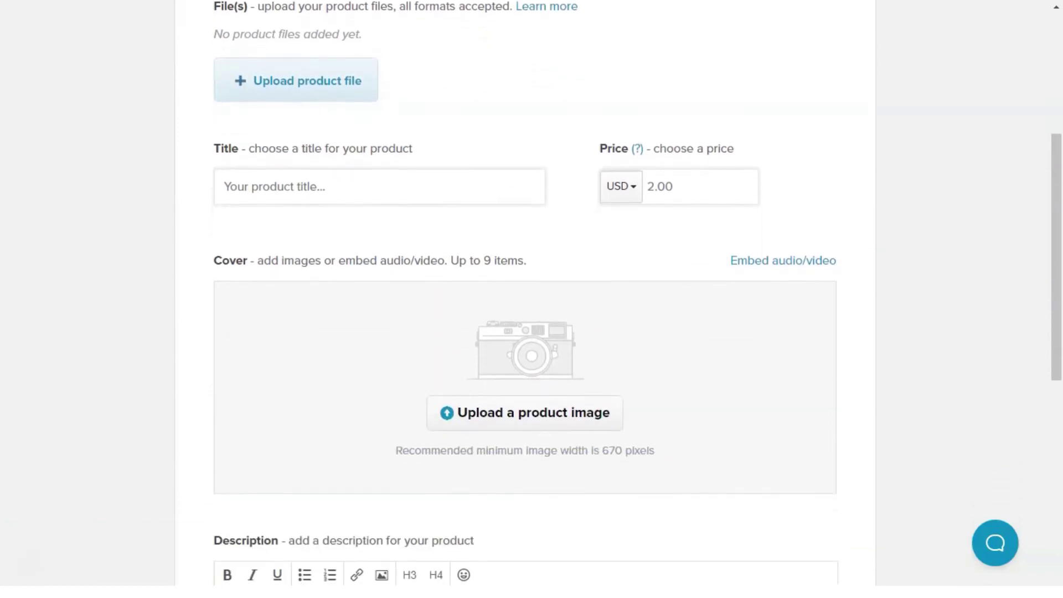
scroll(525, 299, "down", 4)
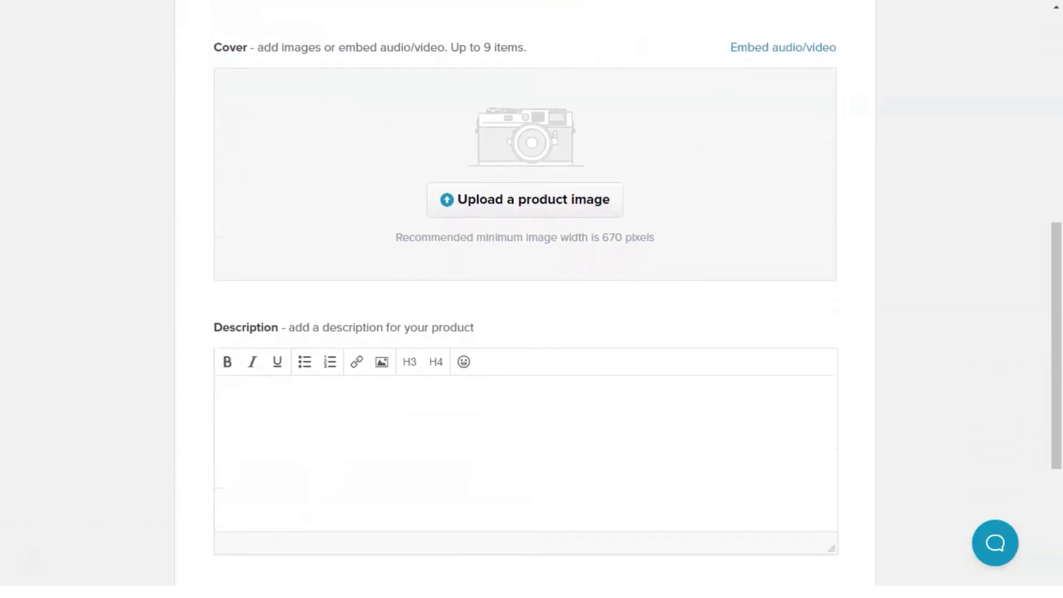
scroll(525, 299, "down", 4)
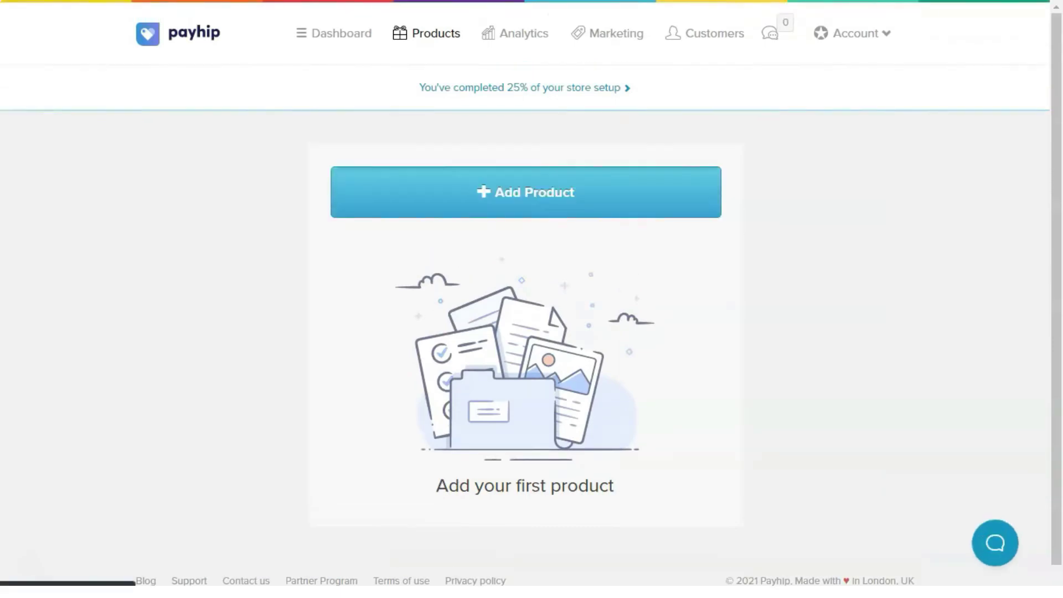
Start another product as a physical product and scroll to the bottom of its form
left_click(526, 171)
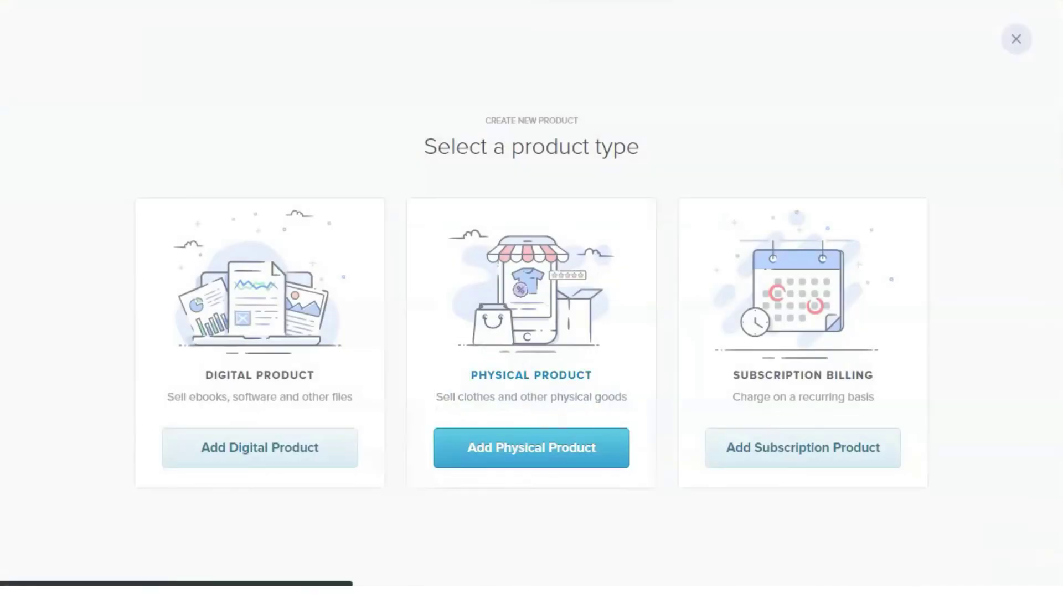
left_click(531, 448)
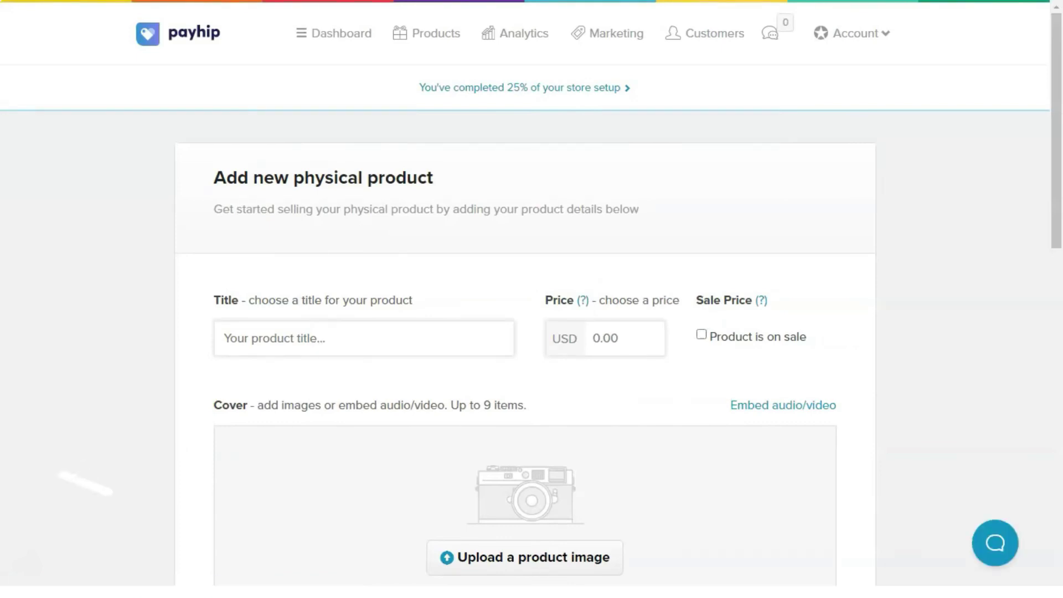
scroll(525, 293, "down", 4)
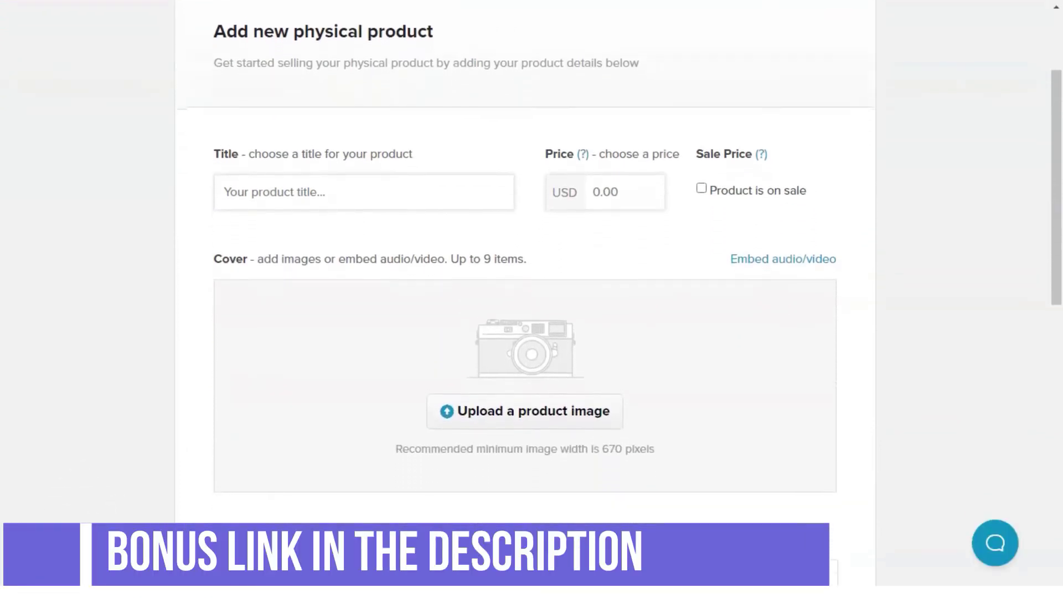
scroll(525, 293, "down", 1)
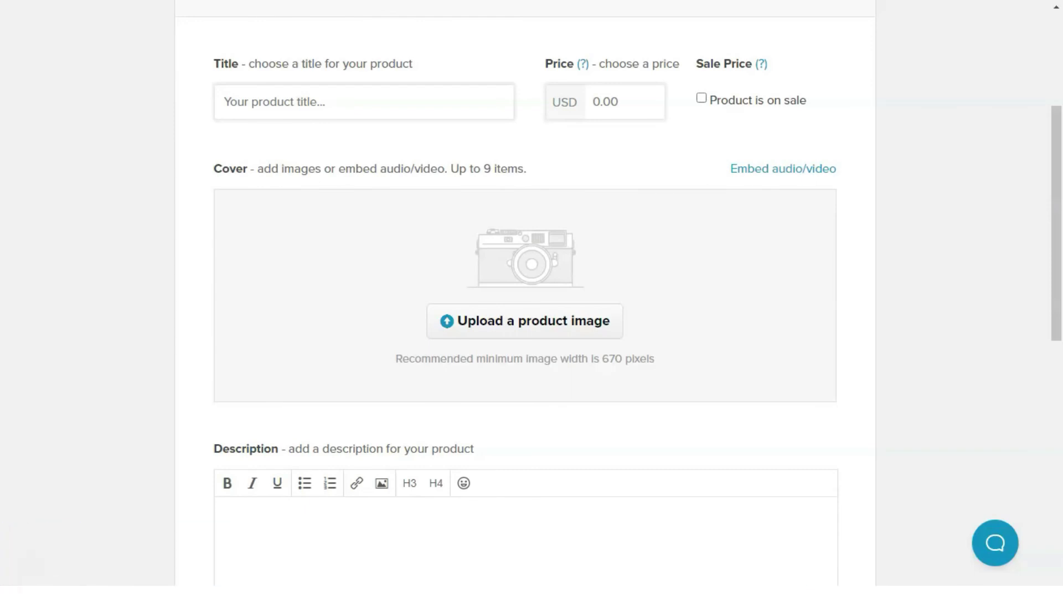
scroll(526, 294, "down", 2)
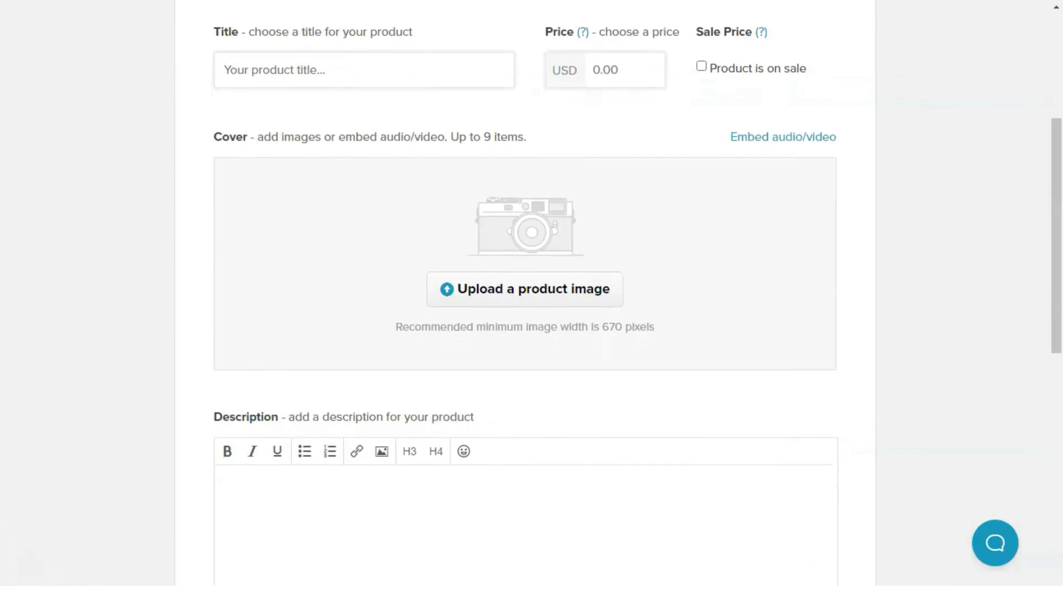
scroll(526, 293, "down", 3)
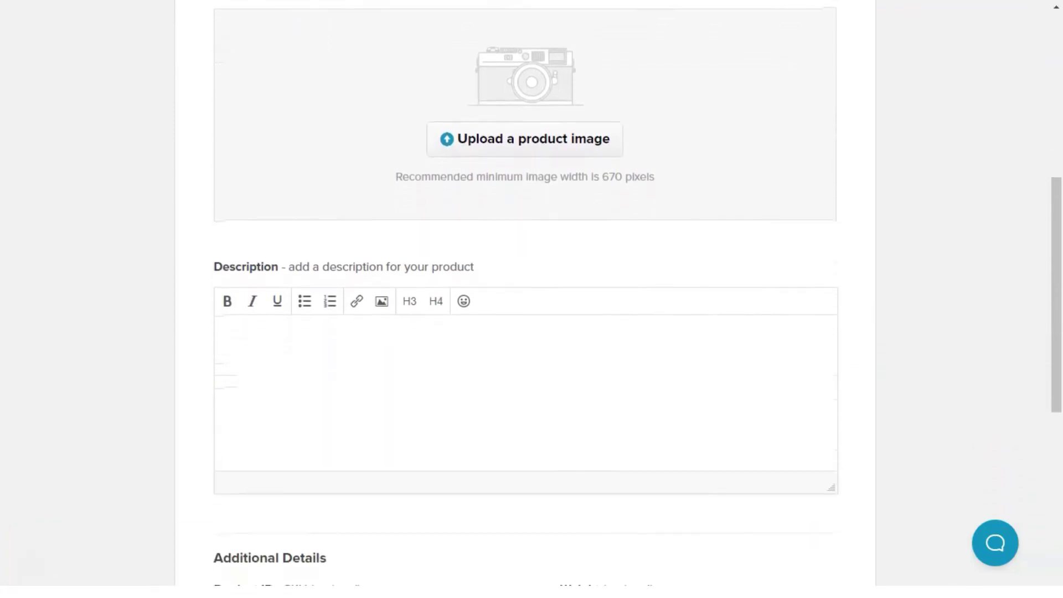
scroll(525, 293, "down", 2)
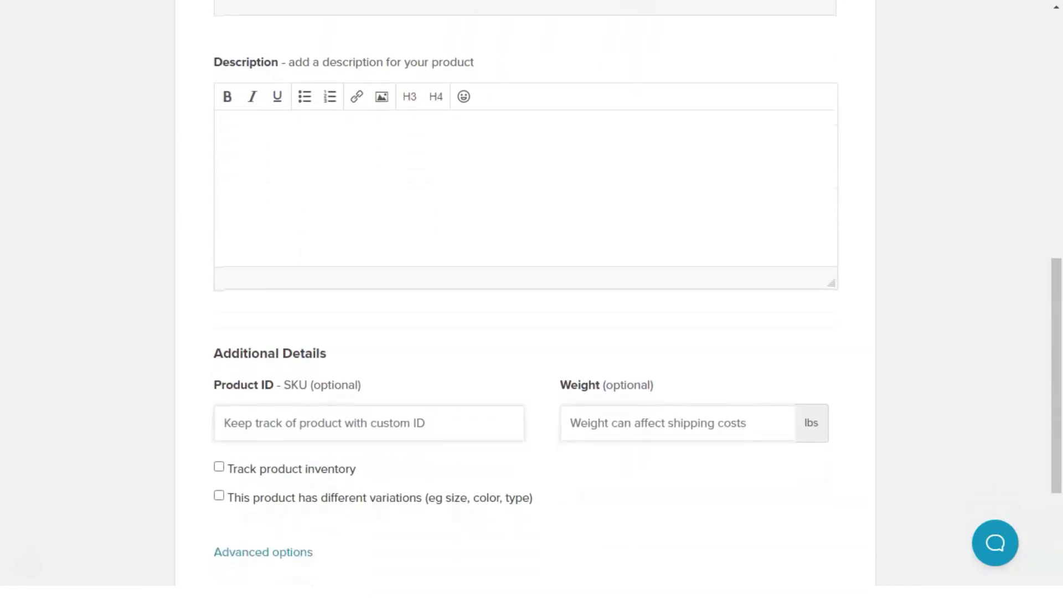
scroll(525, 293, "down", 3)
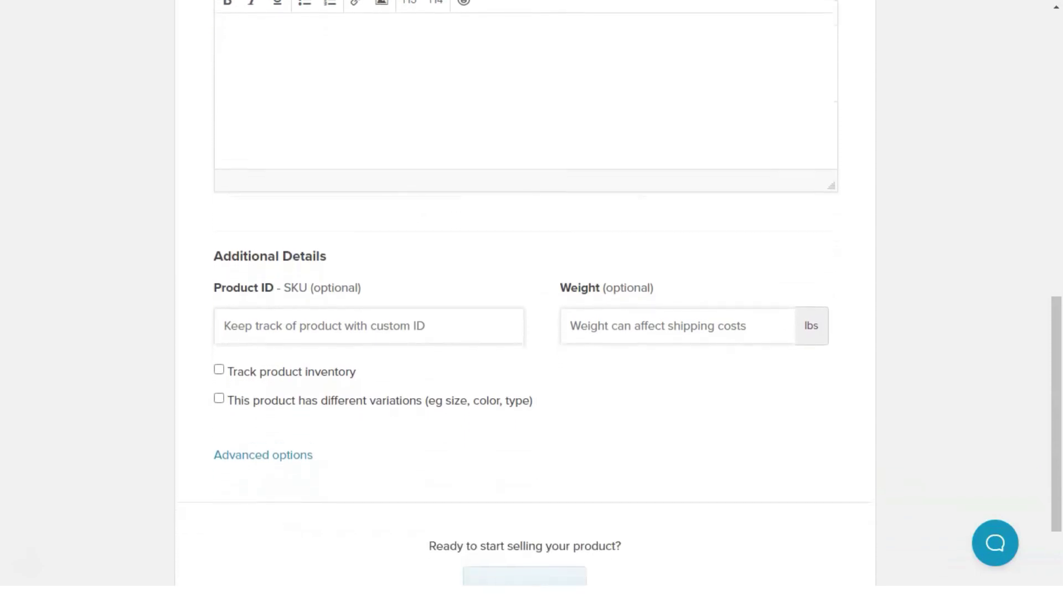
scroll(525, 293, "down", 2)
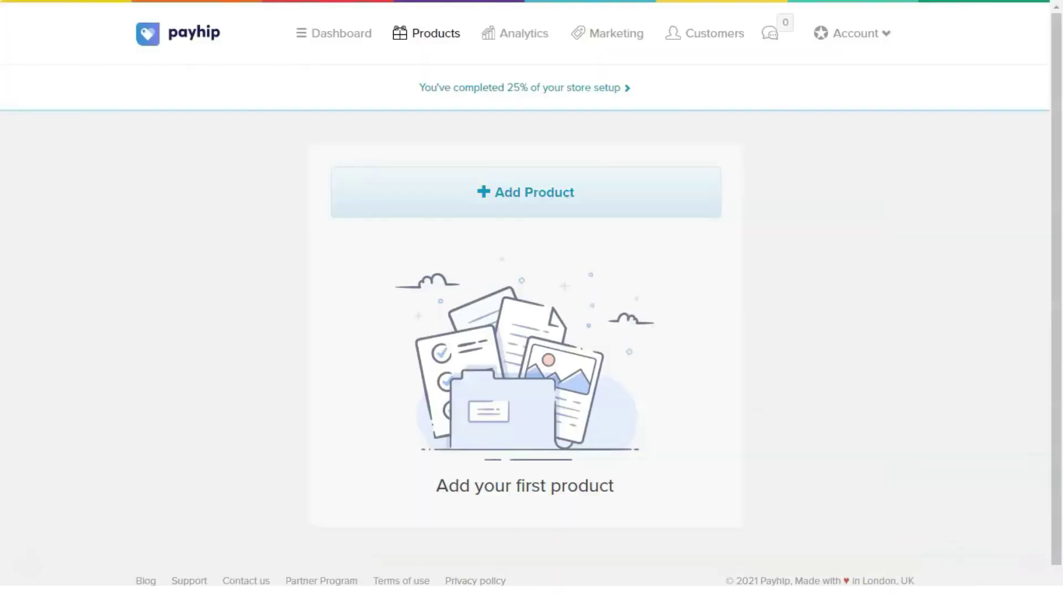
Start adding a new product, then scroll down through the page and back up
left_click(524, 190)
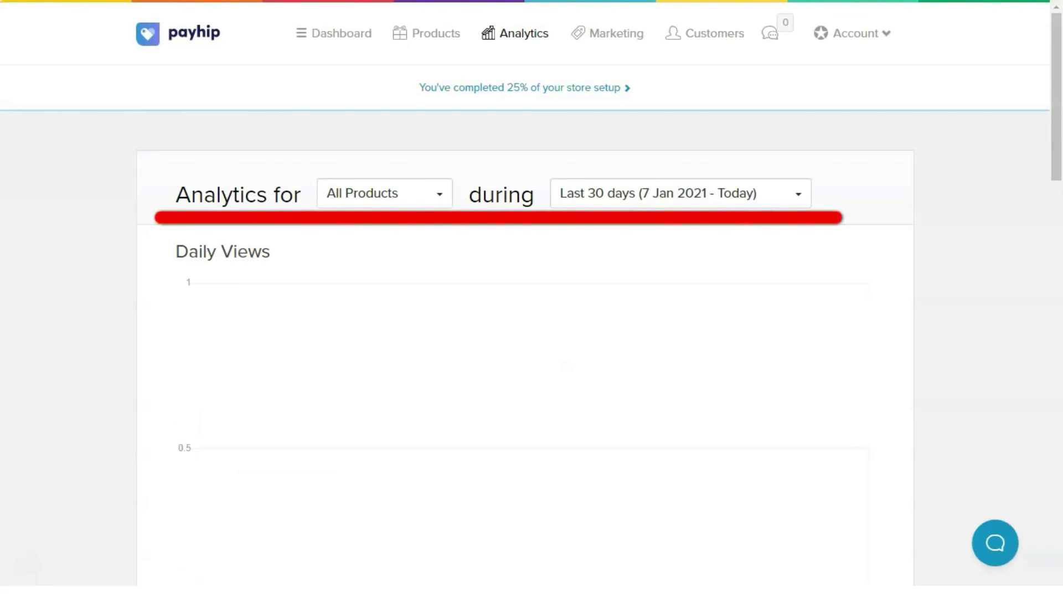
scroll(531, 299, "down", 2)
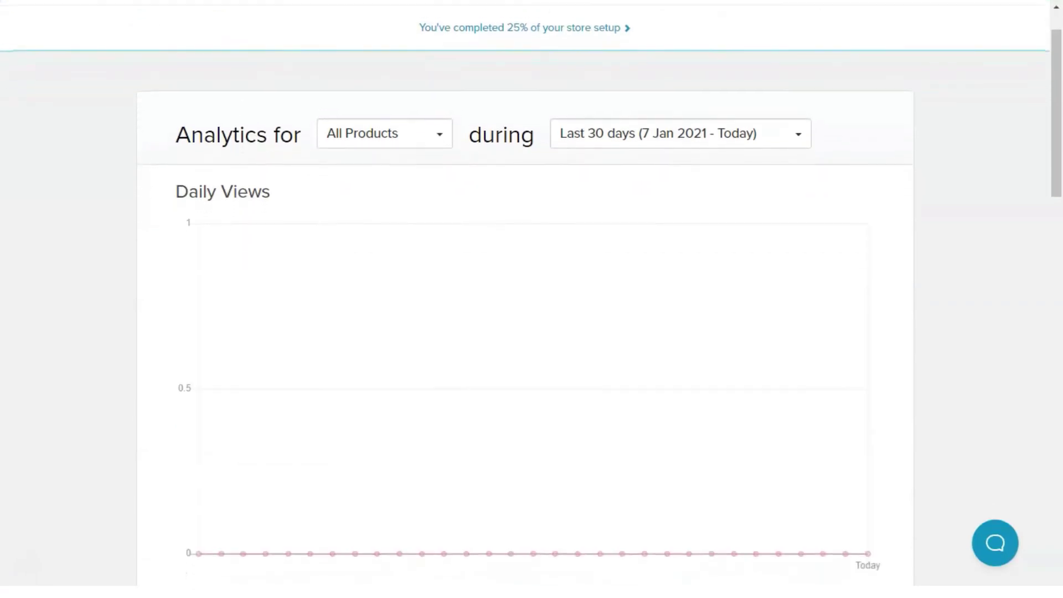
scroll(531, 299, "down", 1)
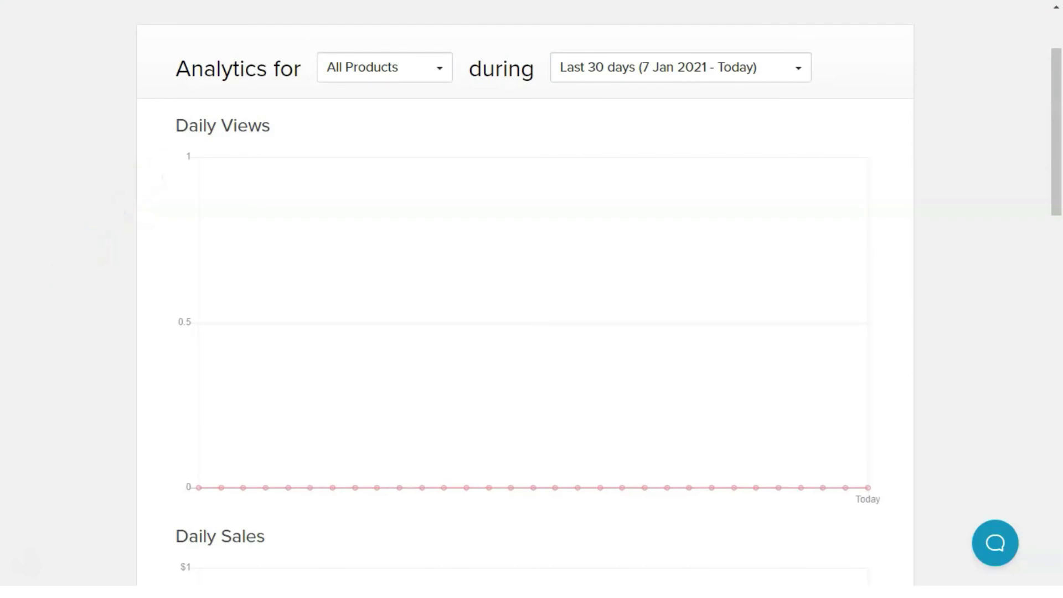
scroll(532, 299, "down", 3)
scroll(532, 299, "down", 5)
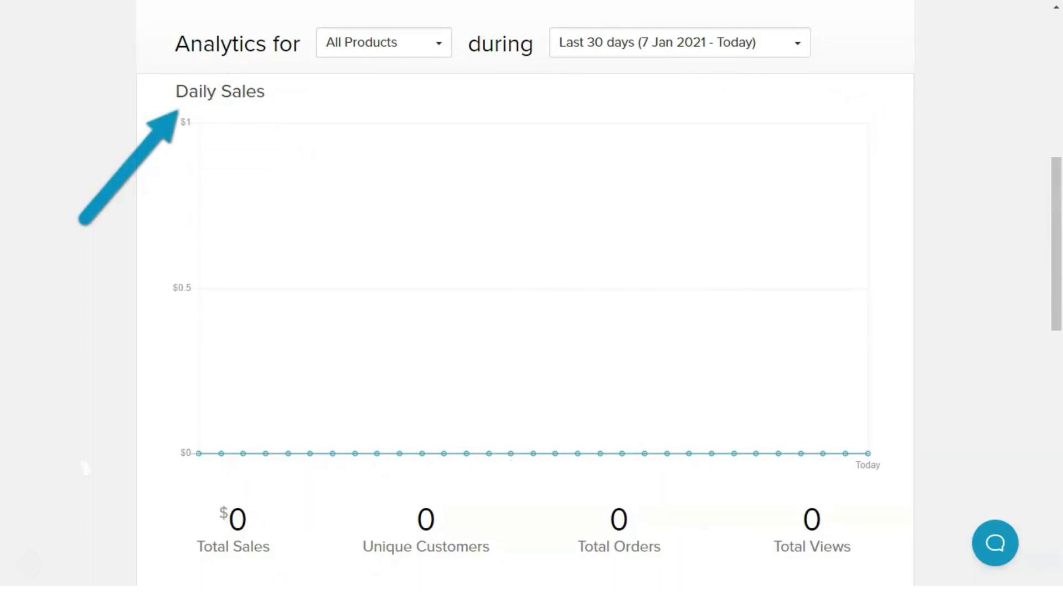
scroll(532, 299, "down", 2)
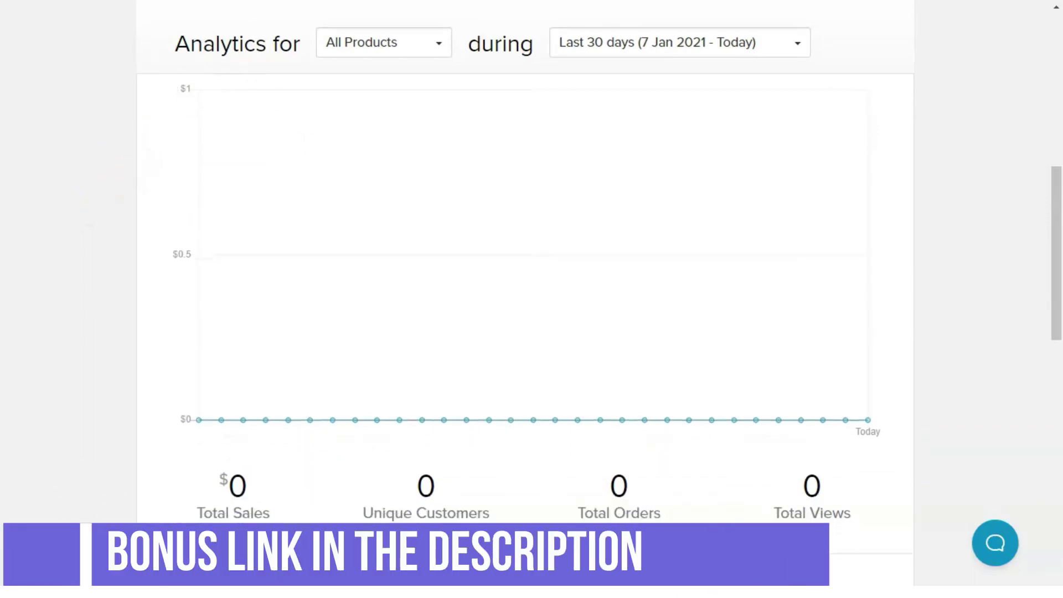
scroll(532, 326, "down", 5)
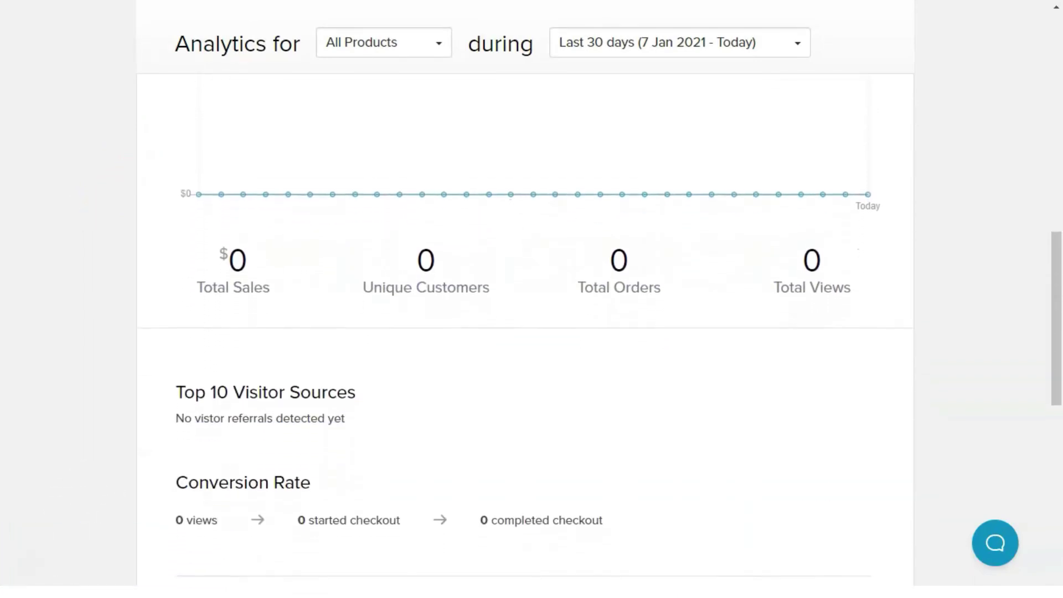
scroll(532, 326, "down", 3)
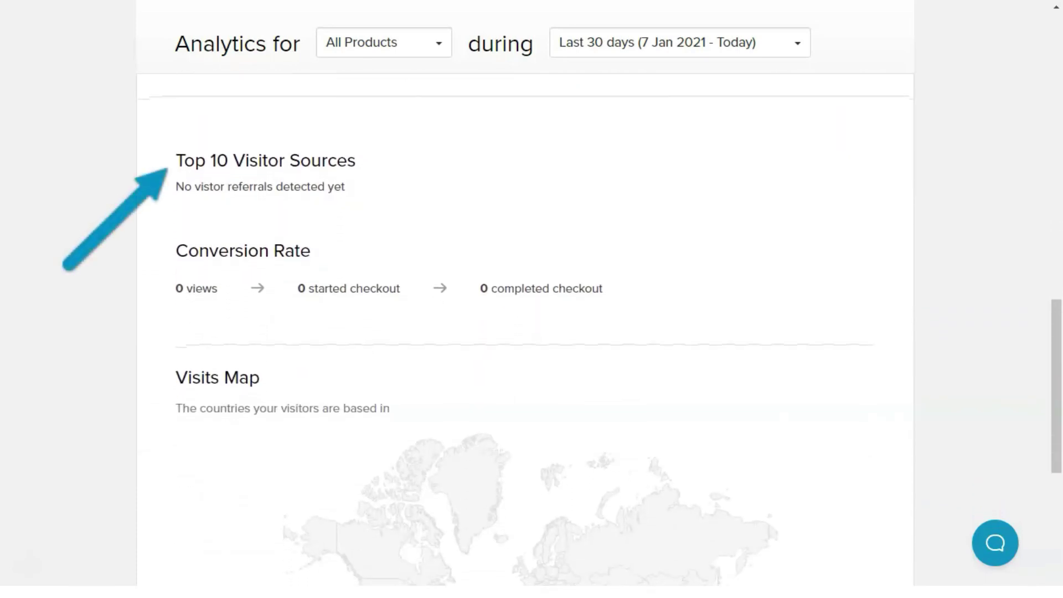
scroll(532, 327, "down", 4)
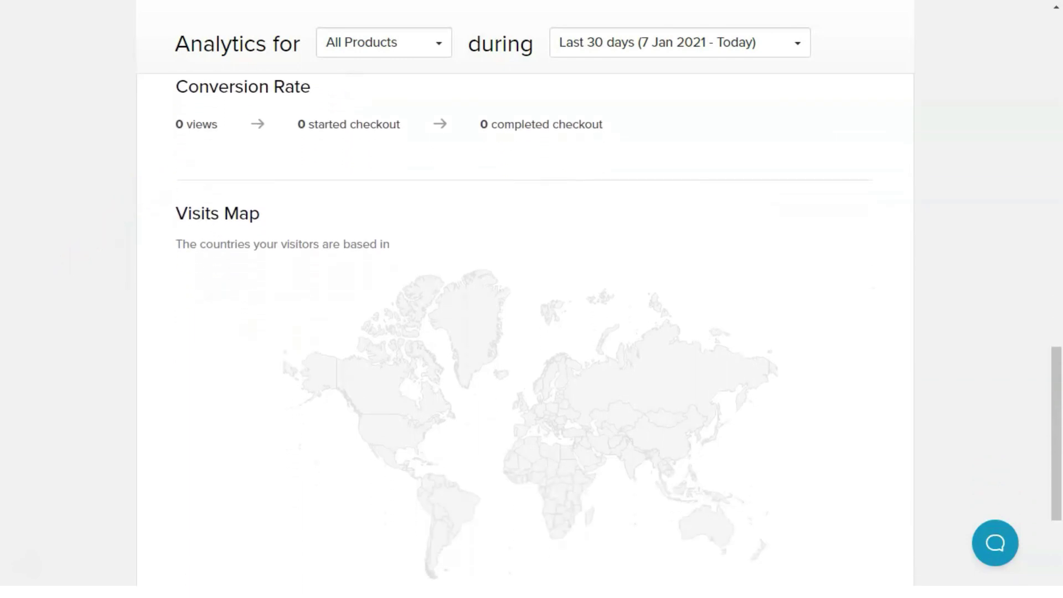
scroll(532, 326, "down", 1)
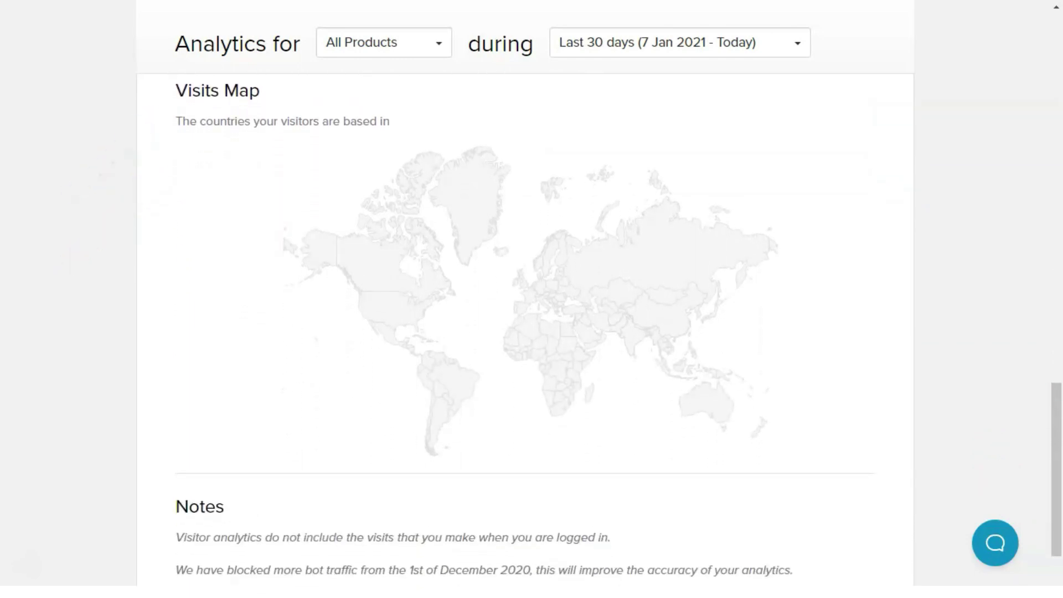
scroll(532, 326, "down", 1)
scroll(531, 327, "down", 1)
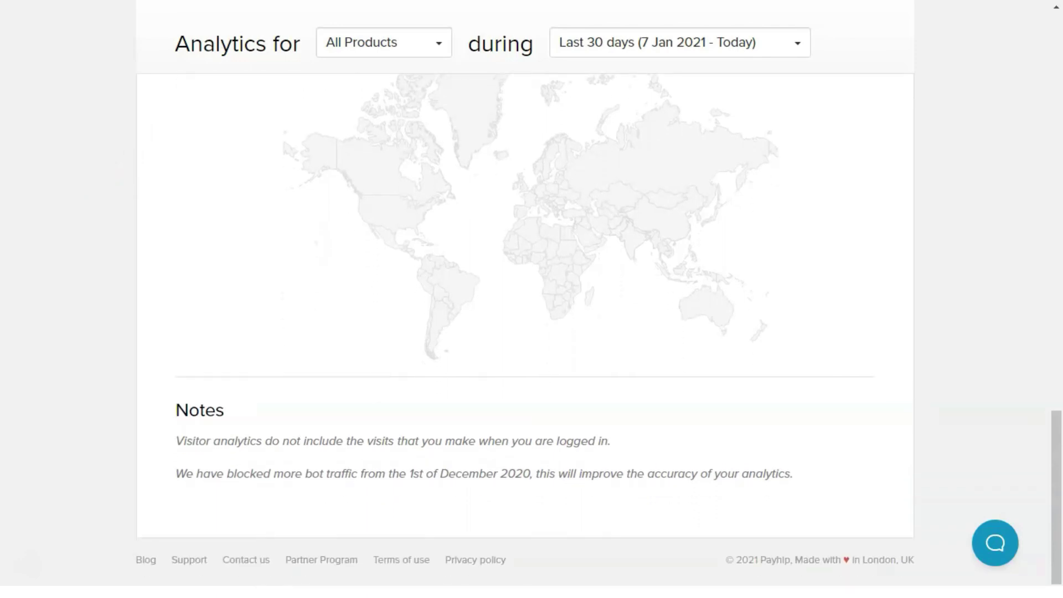
scroll(532, 326, "up", 15)
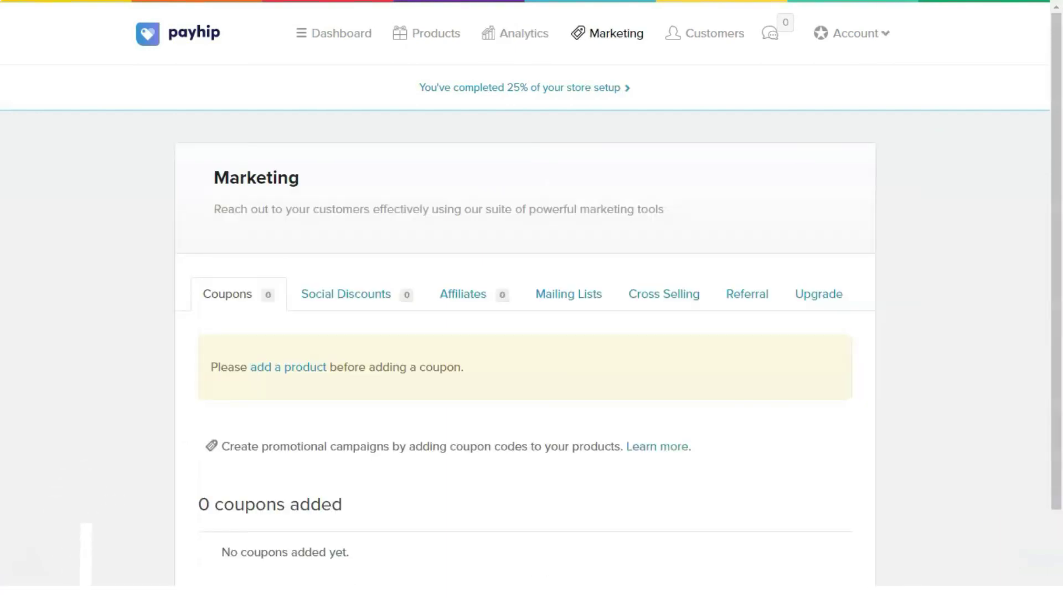
View the Social Discounts and Mailing Lists marketing options
scroll(531, 326, "down", 2)
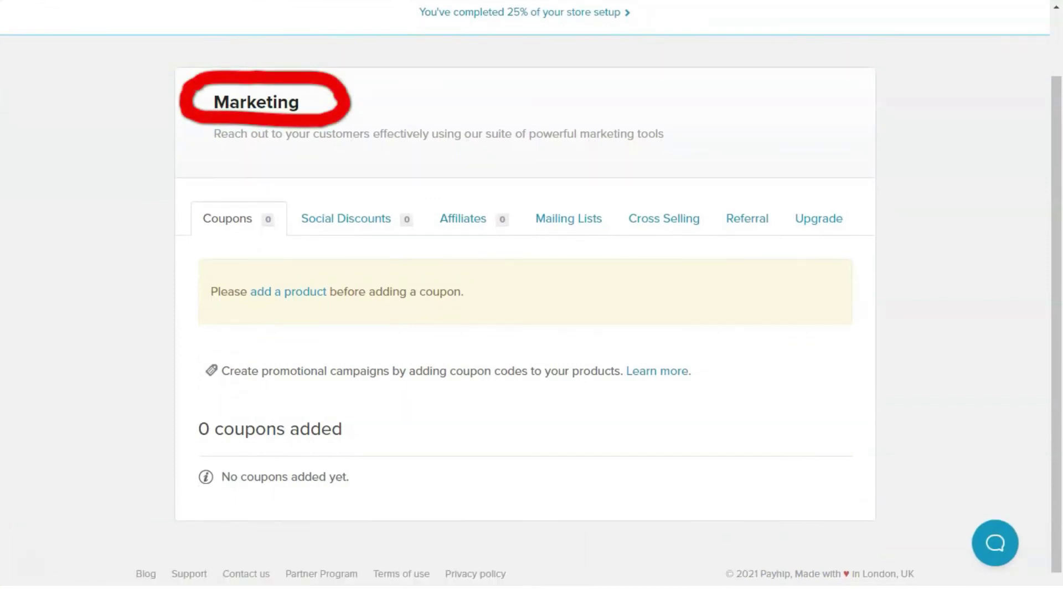
left_click(346, 219)
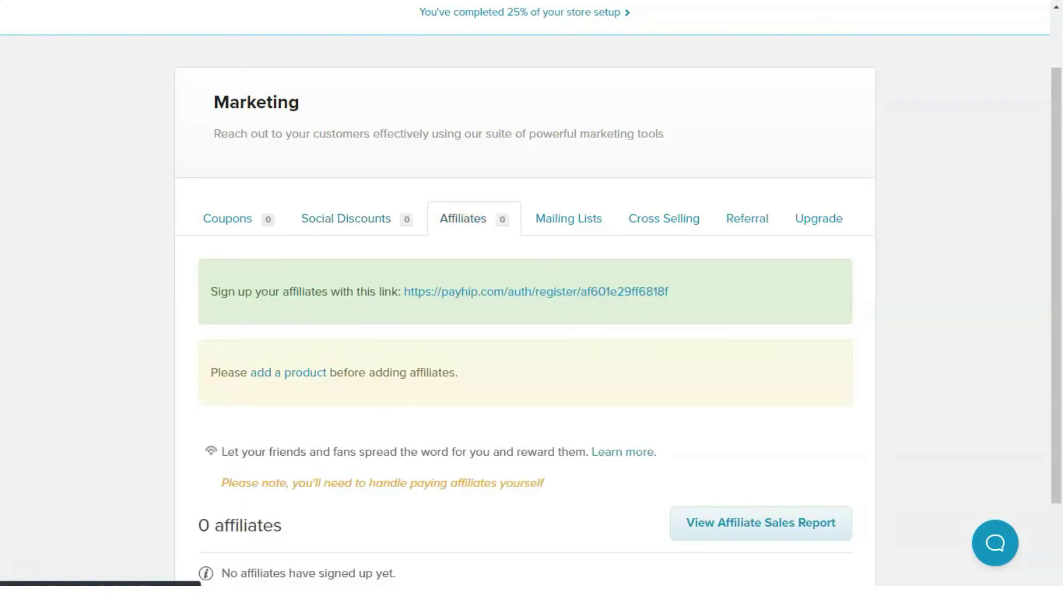
scroll(532, 299, "down", 1)
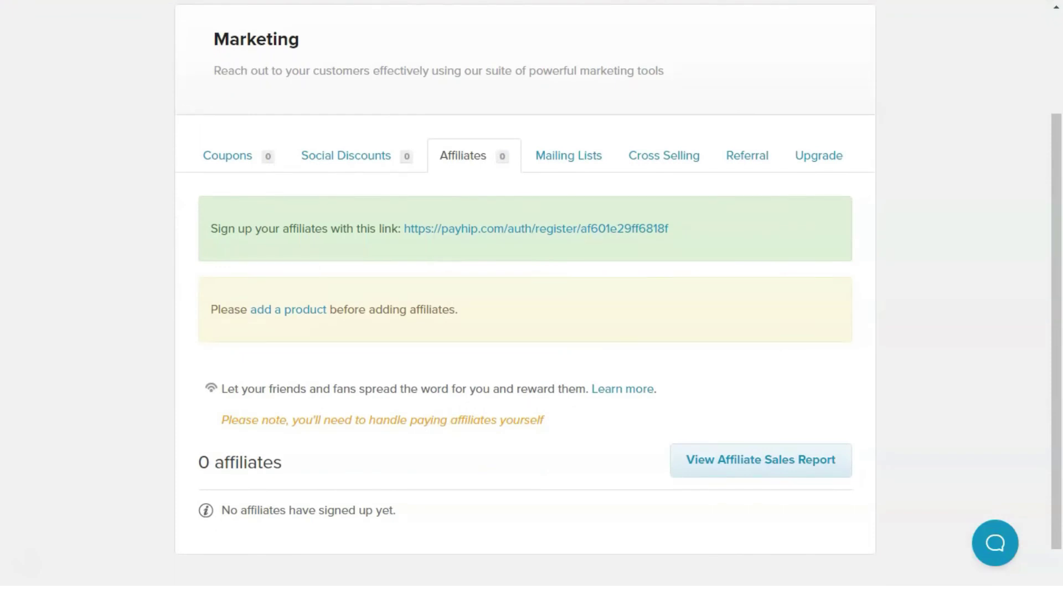
left_click(569, 155)
scroll(531, 299, "down", 1)
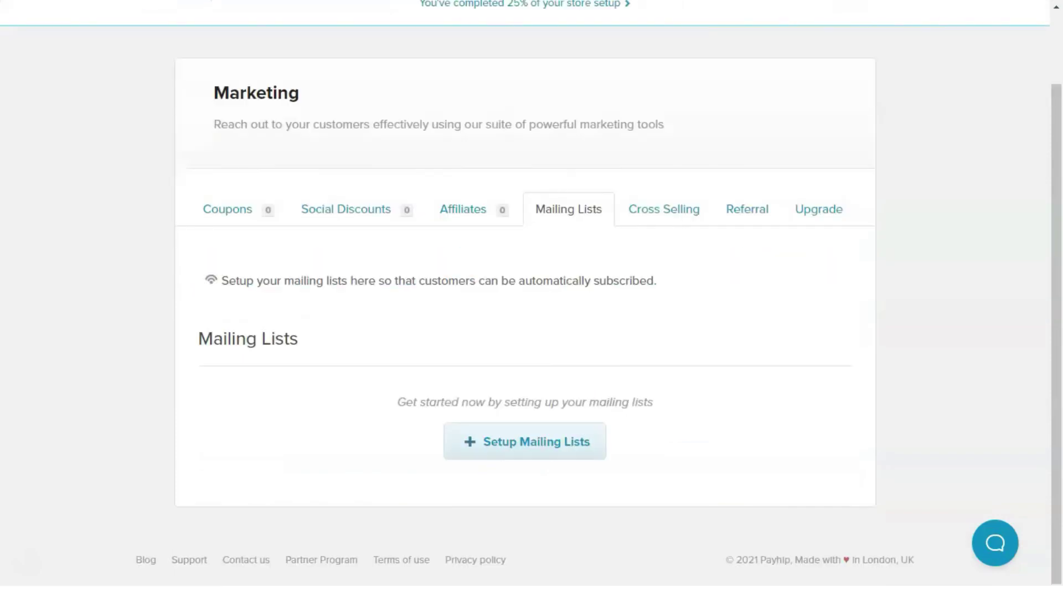
View the Cross Selling, Referral and Upgrade options, then go to Customers showing 0 orders
left_click(664, 209)
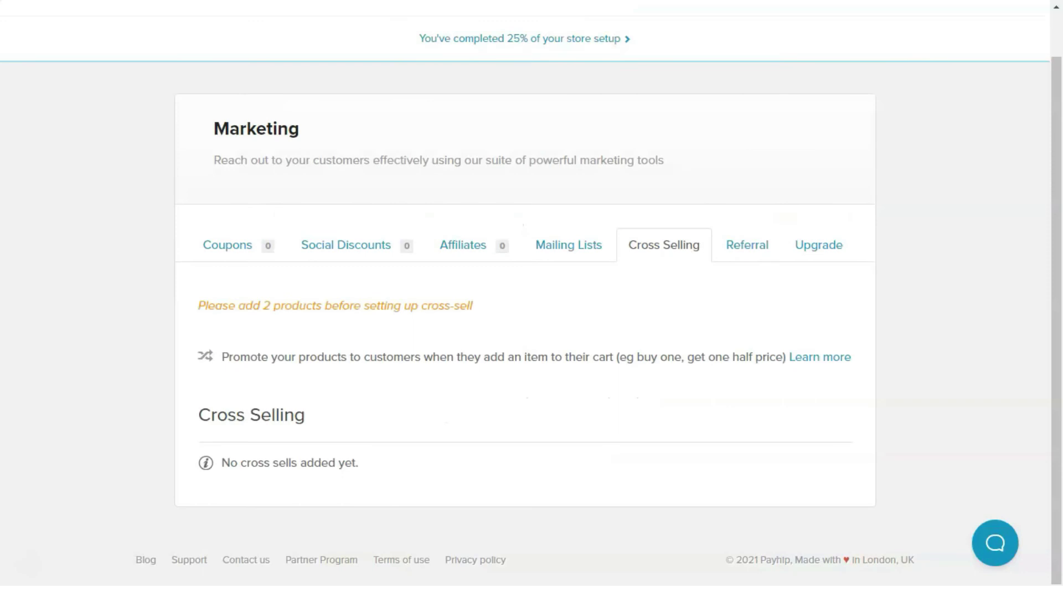
left_click(747, 245)
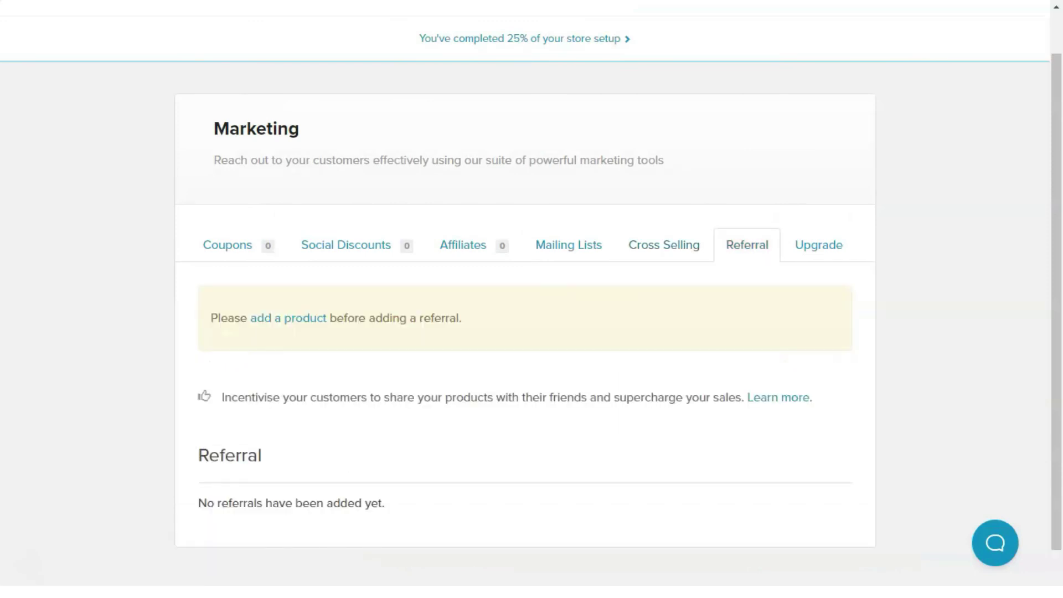
left_click(819, 245)
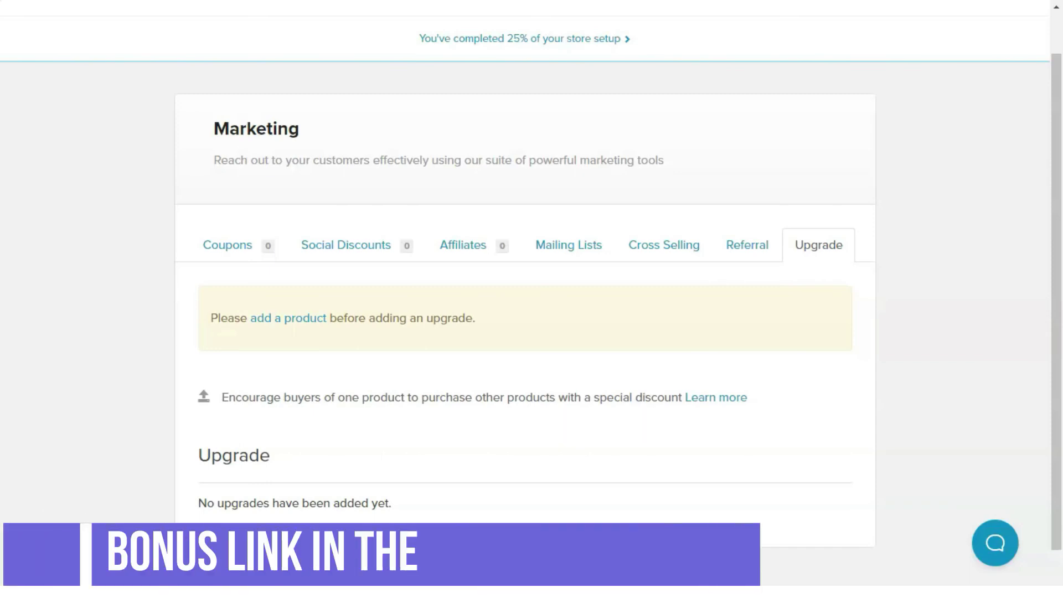
scroll(525, 299, "up", 1)
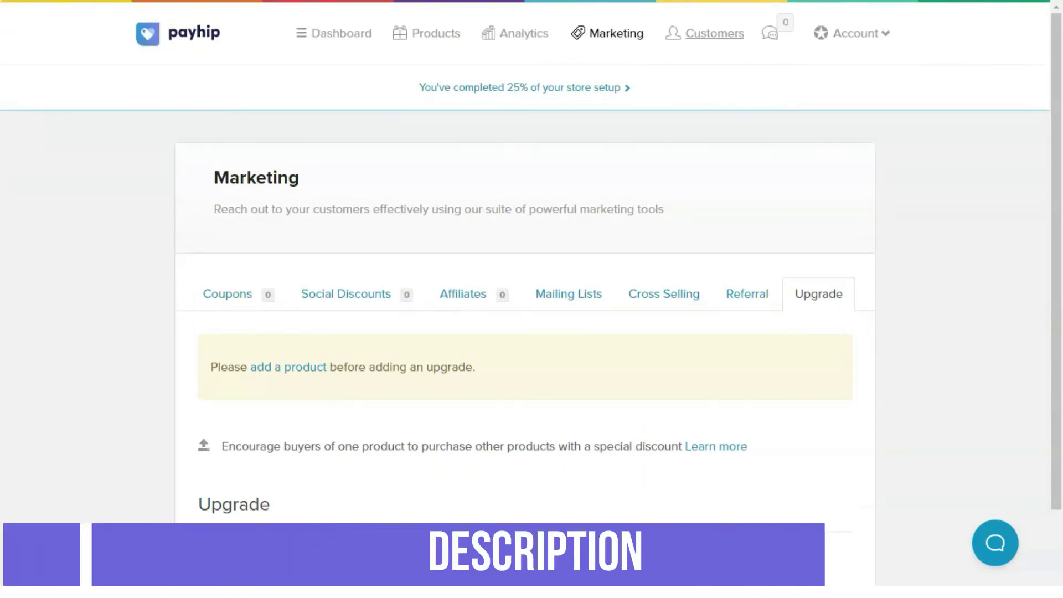
left_click(714, 34)
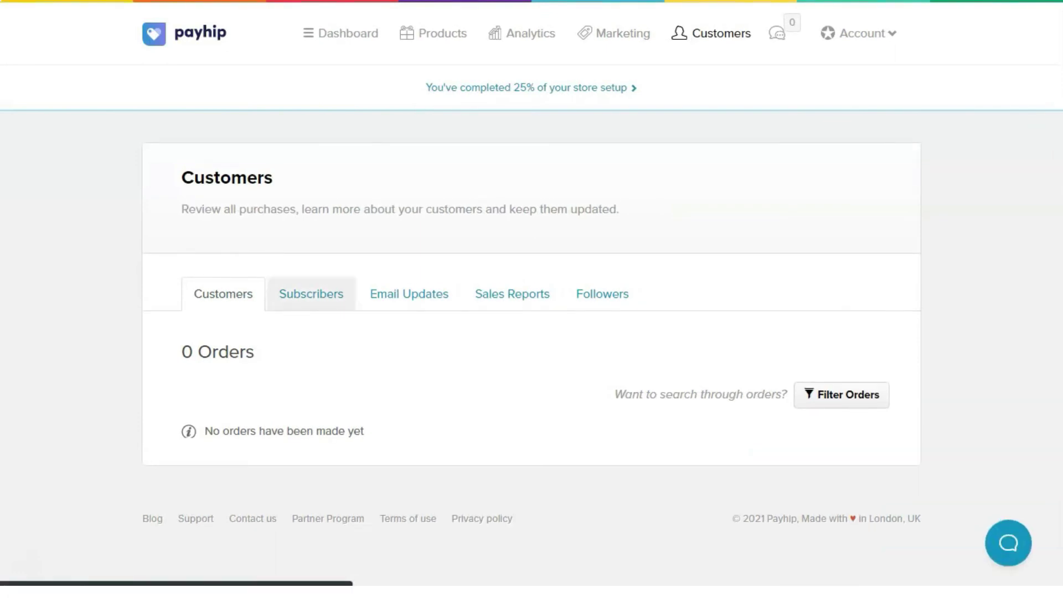
View the Subscribers, Email Updates, Sales Reports and Followers (0 followers) tabs, then open the blog
left_click(311, 294)
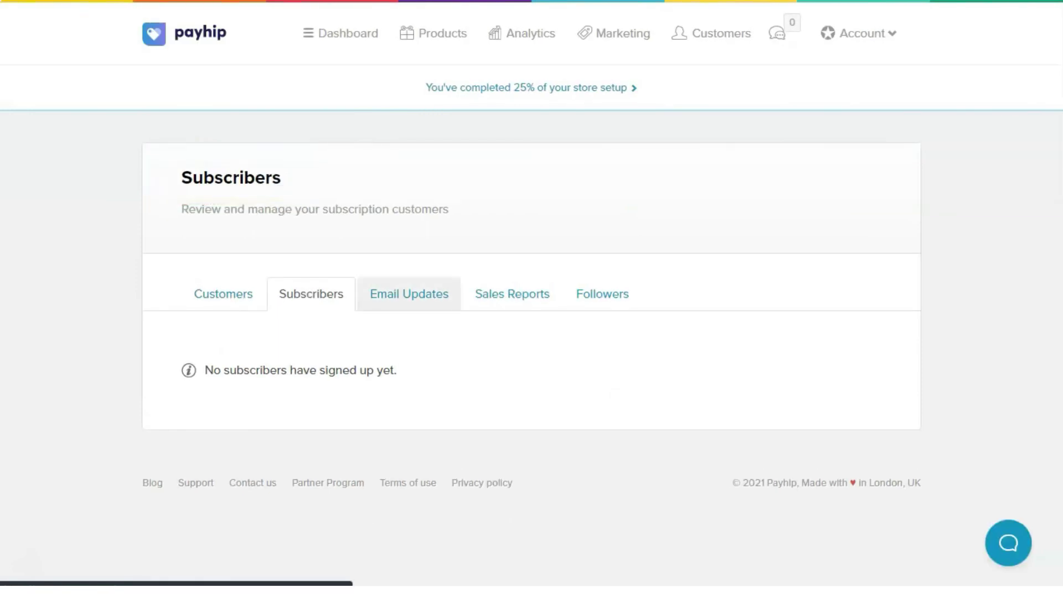
left_click(410, 293)
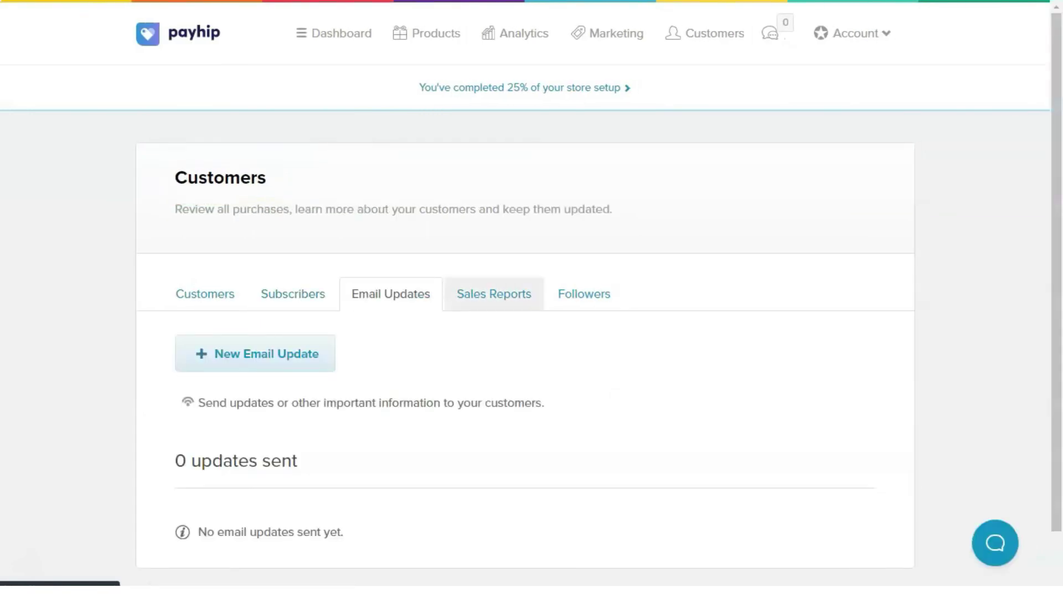
left_click(494, 293)
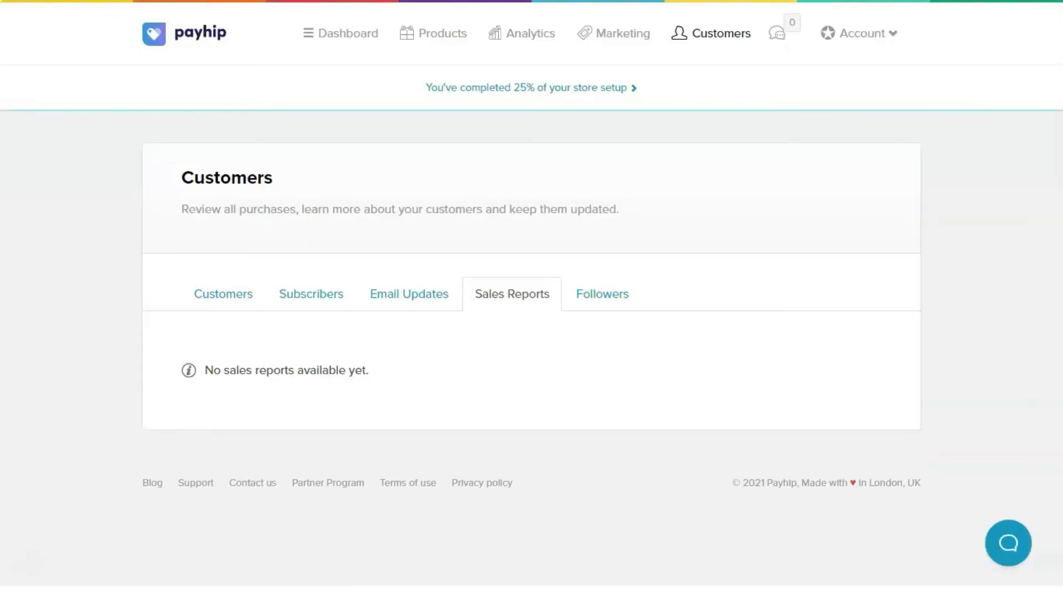
left_click(602, 293)
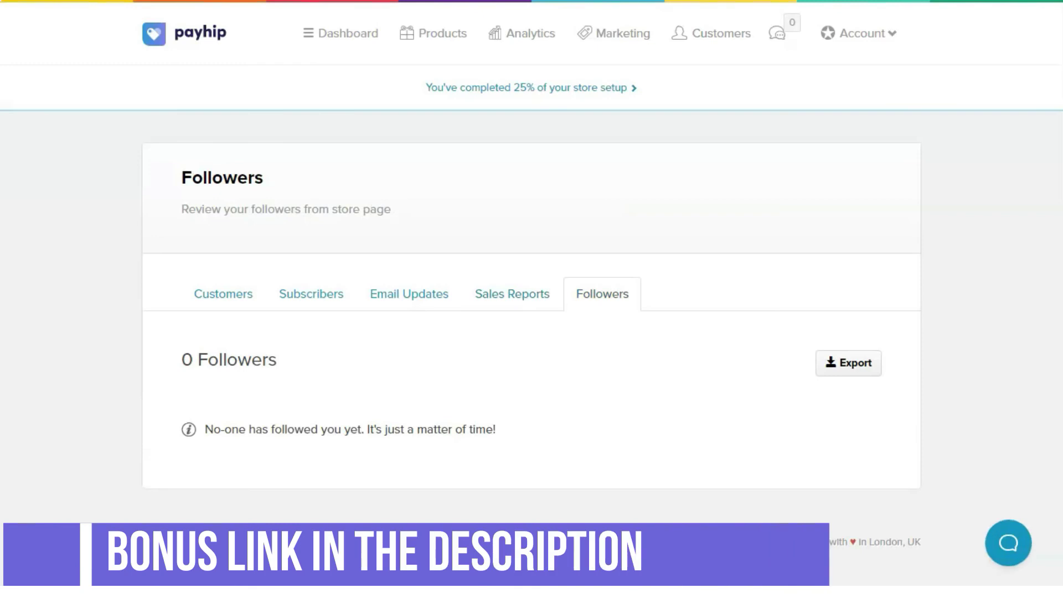
left_click(861, 34)
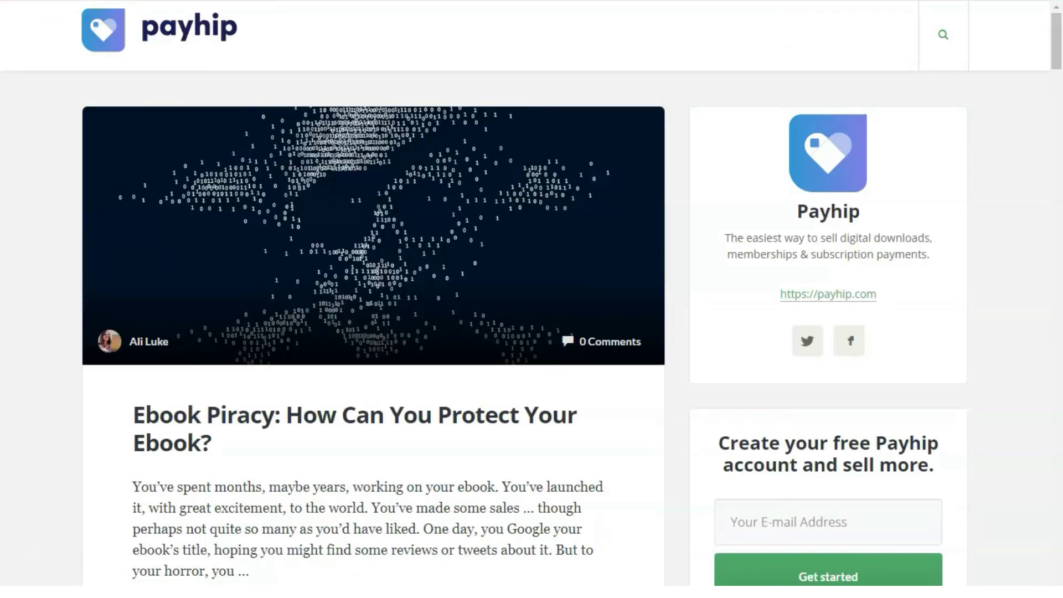
Scroll down the blog's article cards to the pagination links and site footer
scroll(532, 299, "down", 2)
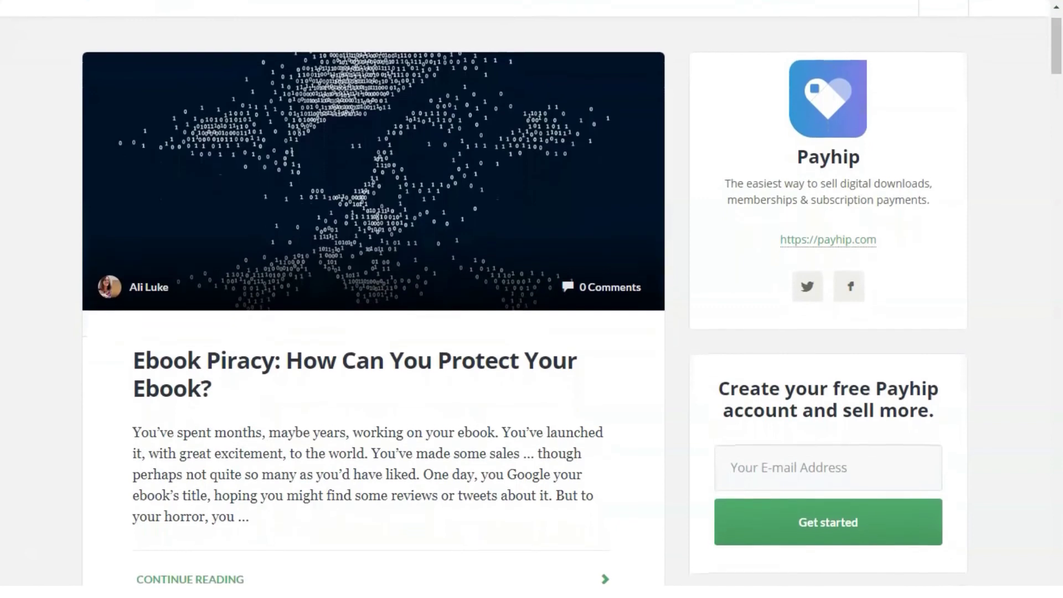
scroll(532, 299, "down", 3)
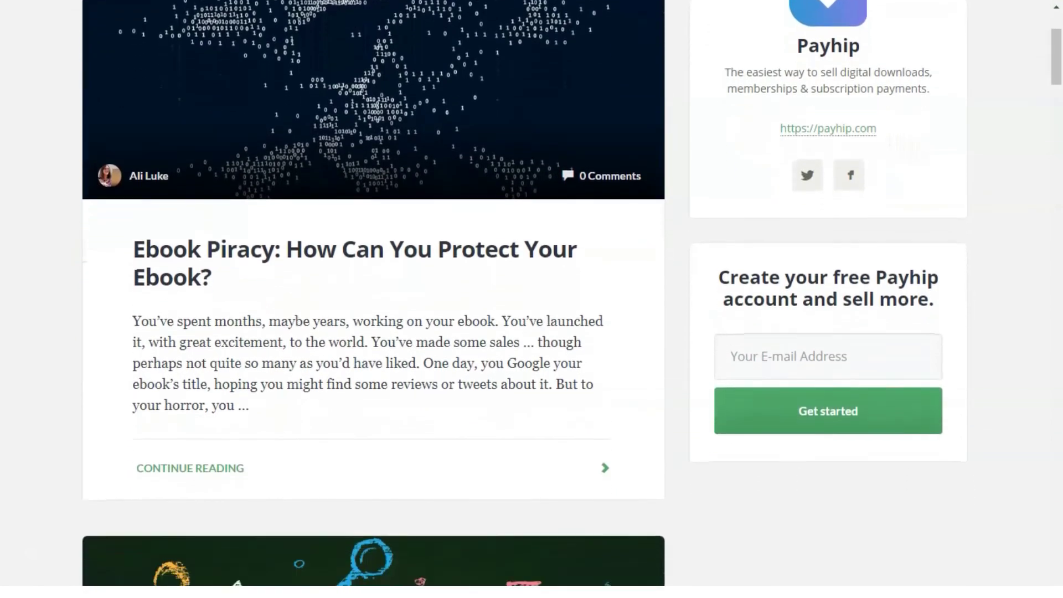
scroll(531, 299, "down", 3)
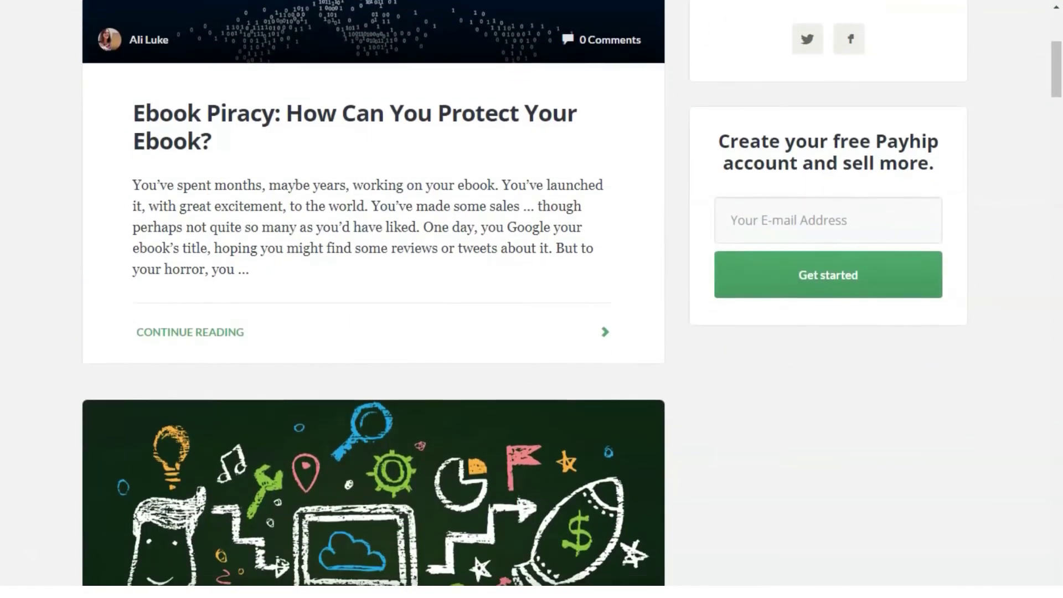
scroll(531, 299, "down", 3)
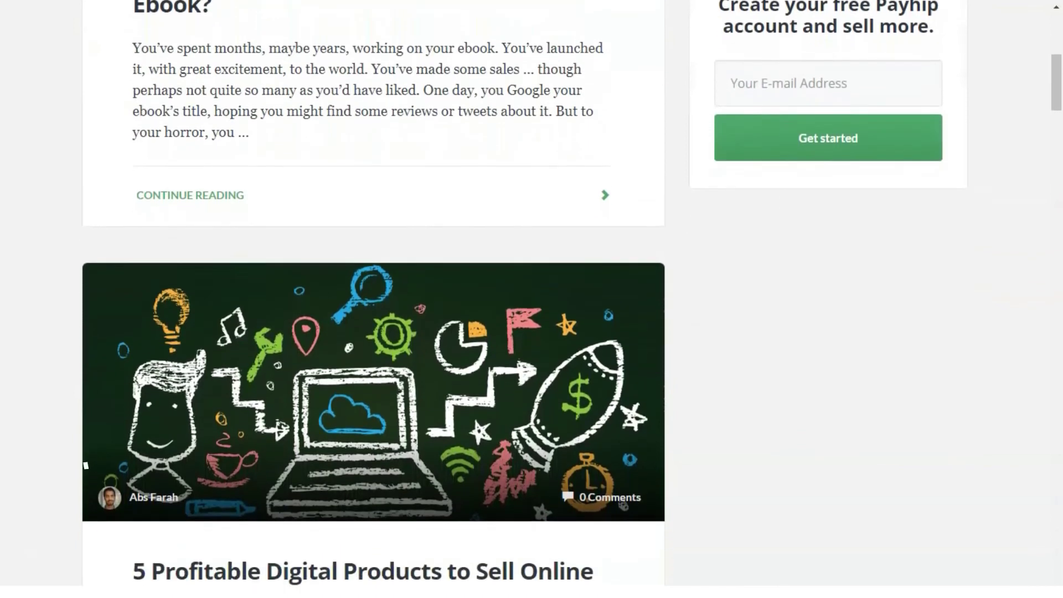
scroll(531, 299, "down", 3)
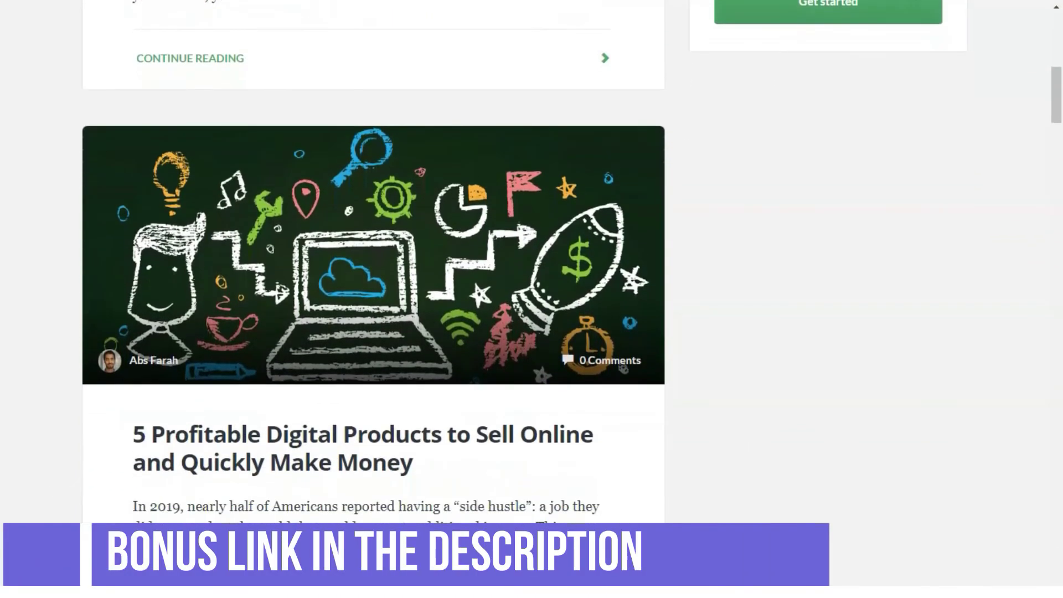
scroll(532, 299, "down", 3)
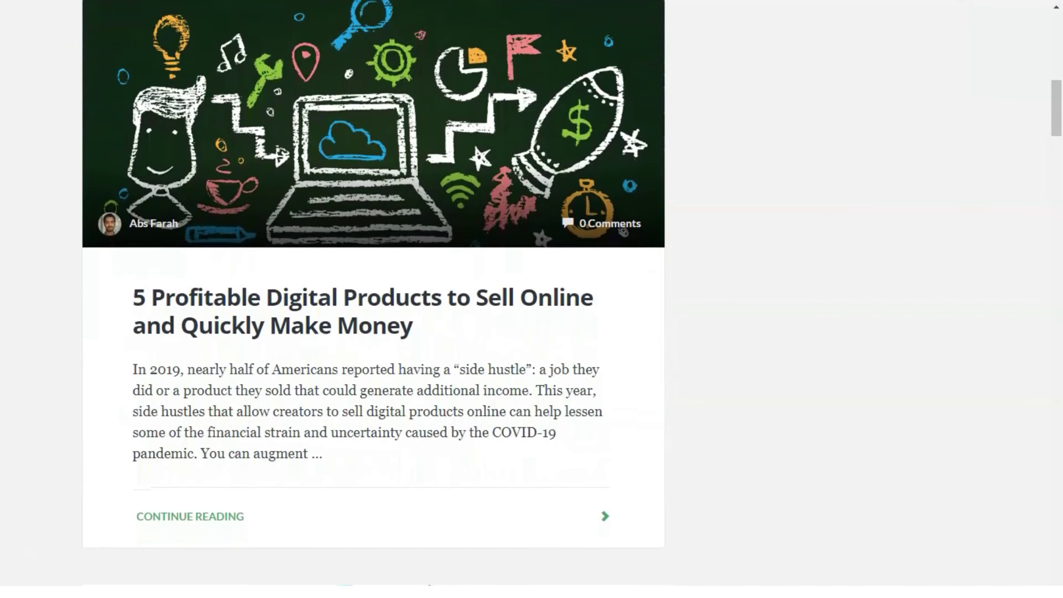
scroll(531, 299, "down", 4)
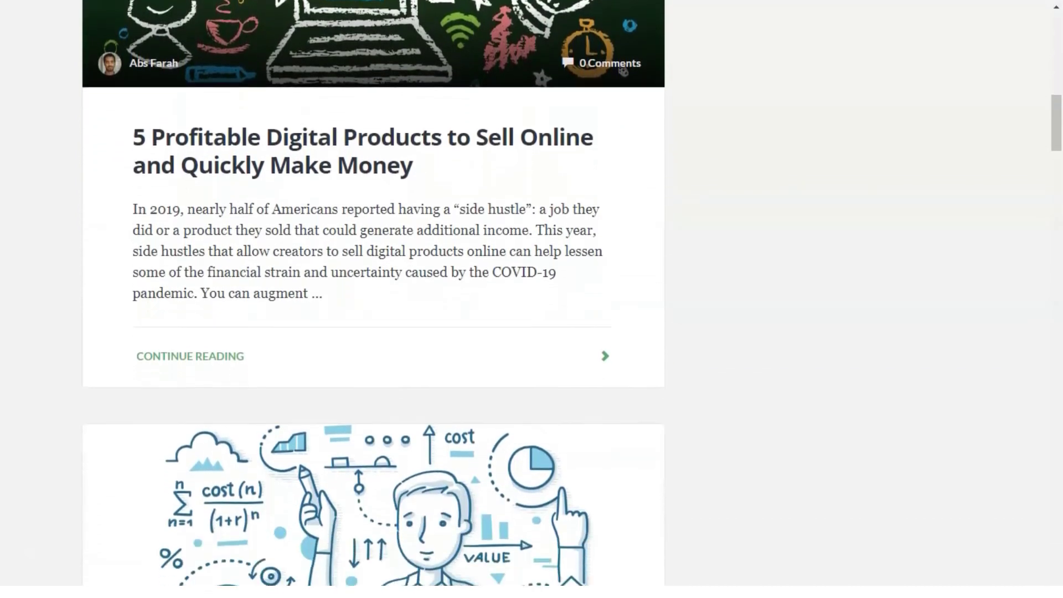
scroll(532, 299, "down", 6)
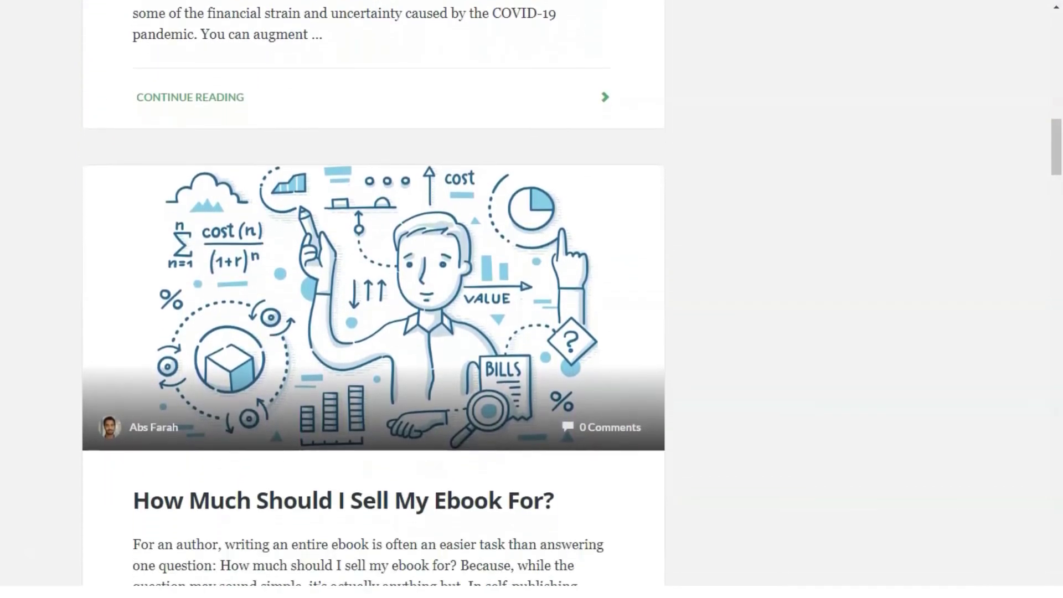
scroll(531, 300, "down", 6)
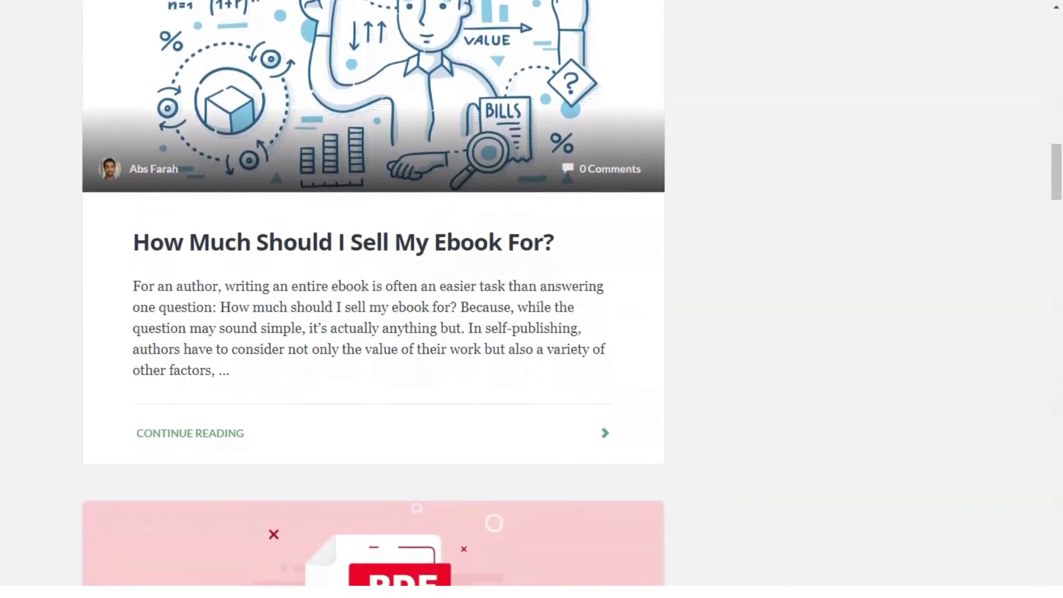
scroll(532, 299, "down", 6)
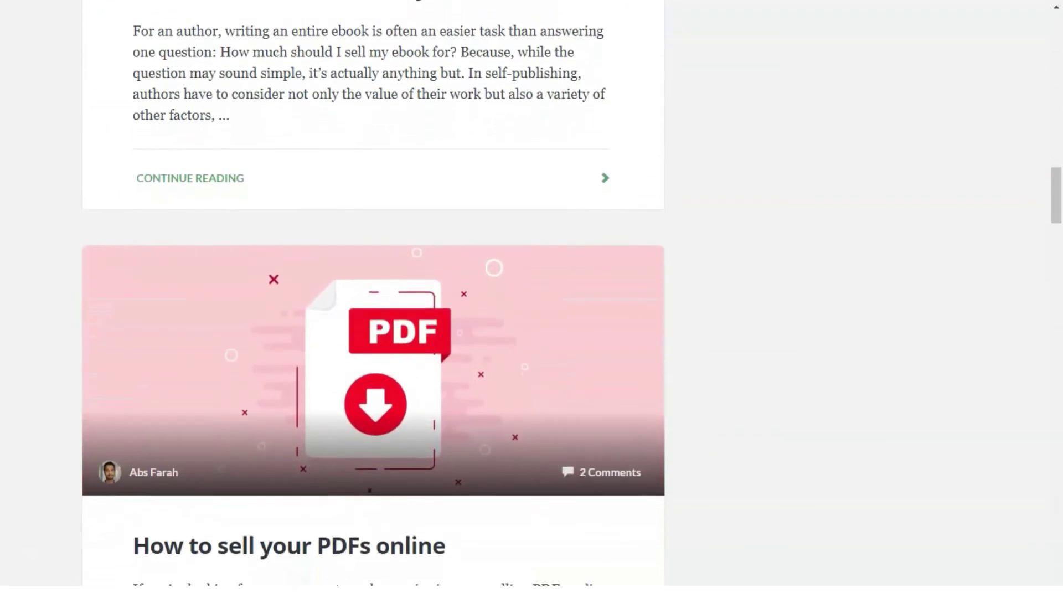
scroll(532, 299, "down", 6)
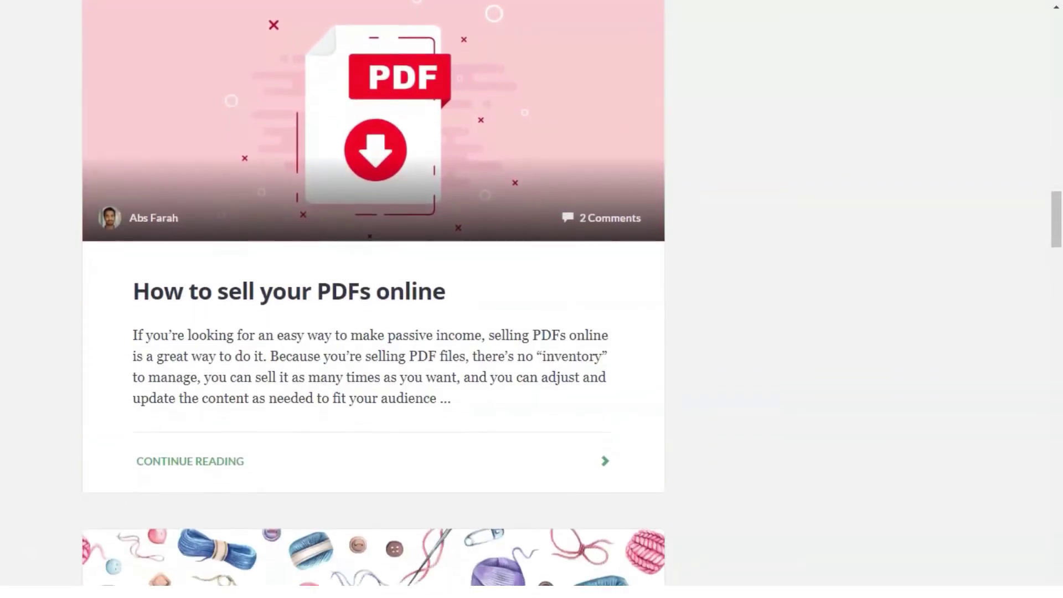
scroll(532, 299, "down", 8)
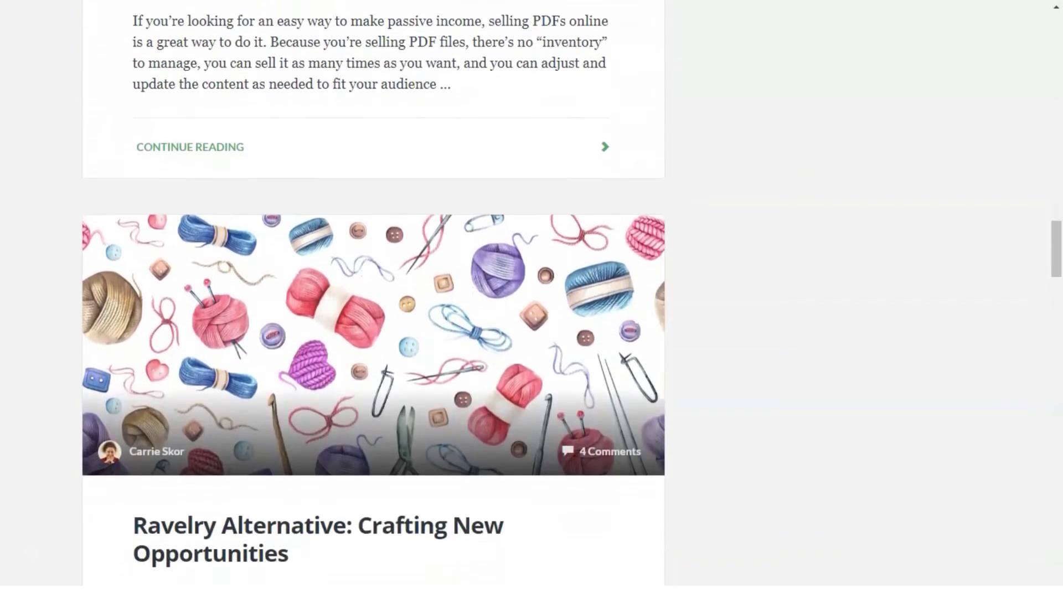
scroll(532, 299, "down", 8)
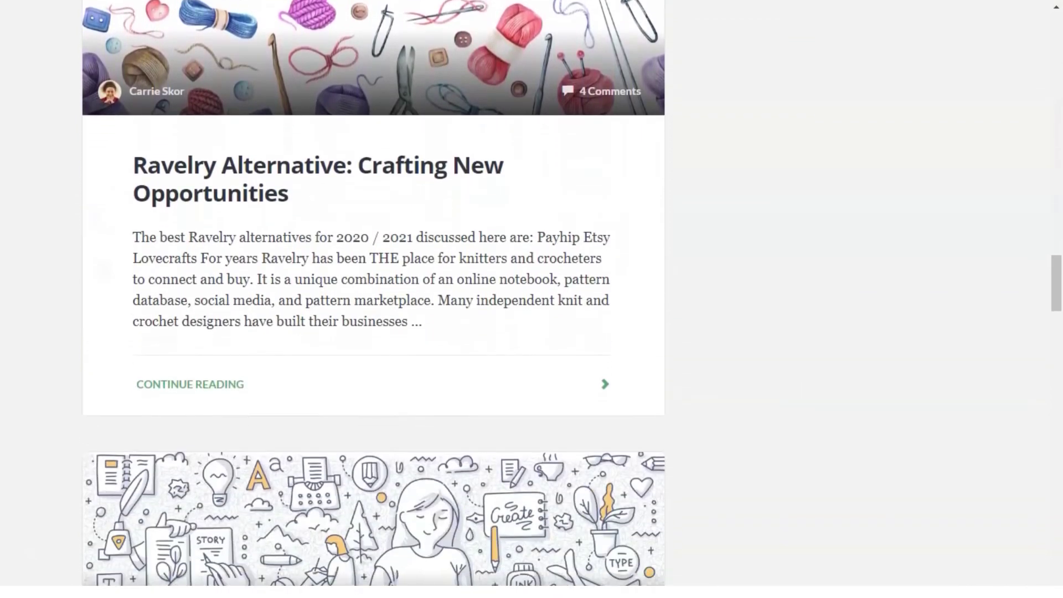
scroll(531, 299, "down", 4)
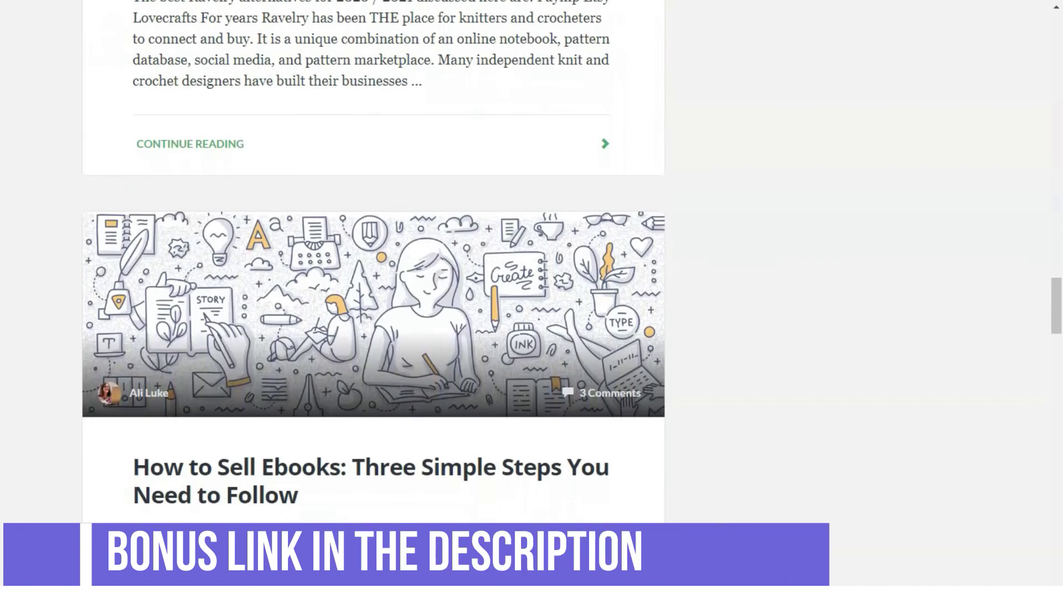
scroll(531, 299, "down", 12)
scroll(531, 299, "down", 15)
scroll(532, 299, "down", 4)
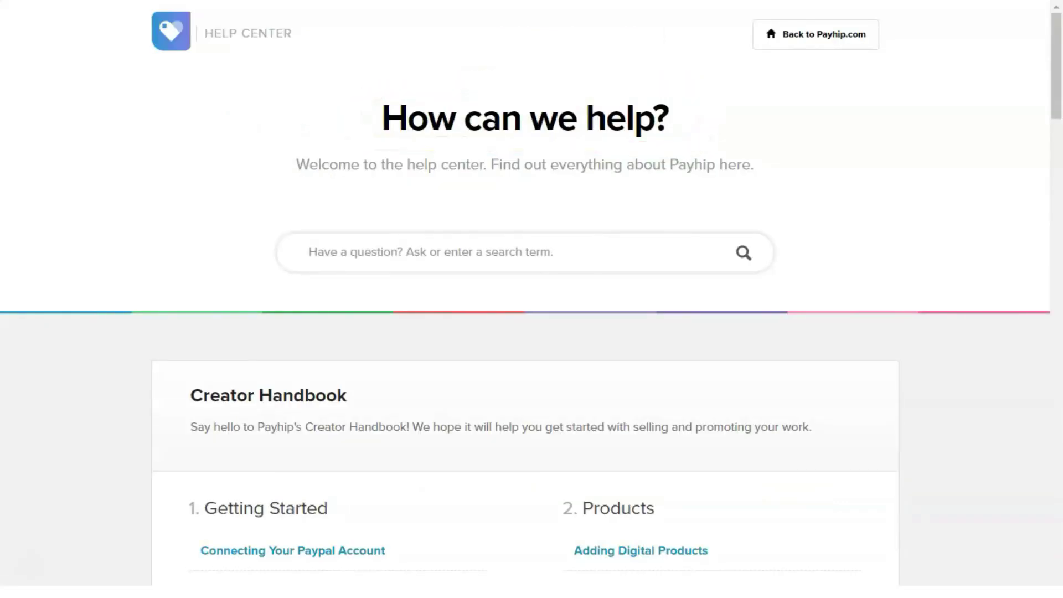
Scroll through the Help Center's Creator Handbook topic sections
scroll(533, 299, "down", 2)
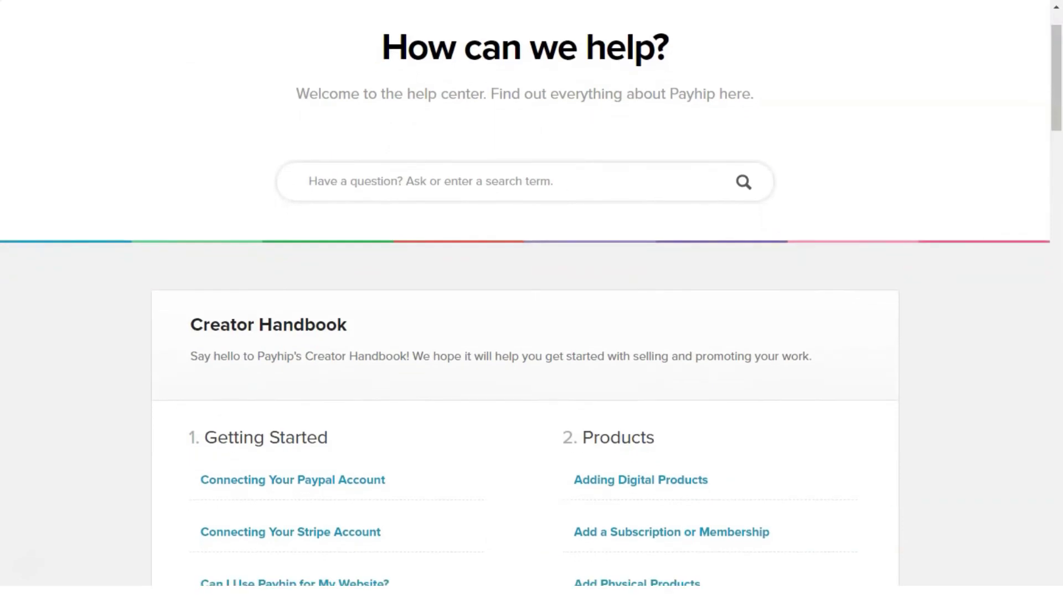
scroll(532, 299, "down", 2)
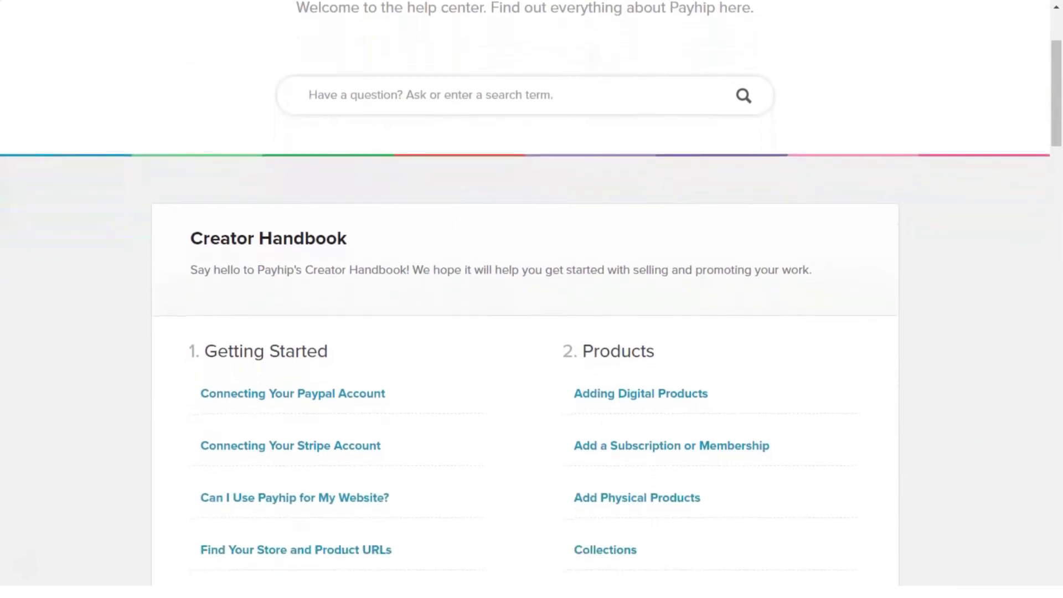
scroll(531, 299, "down", 3)
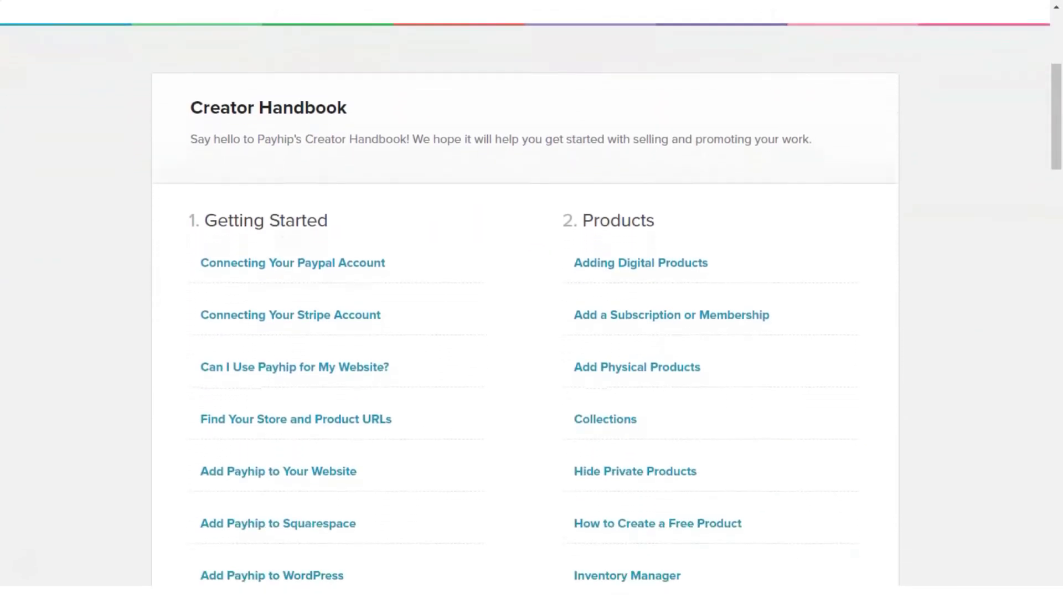
scroll(532, 299, "down", 1)
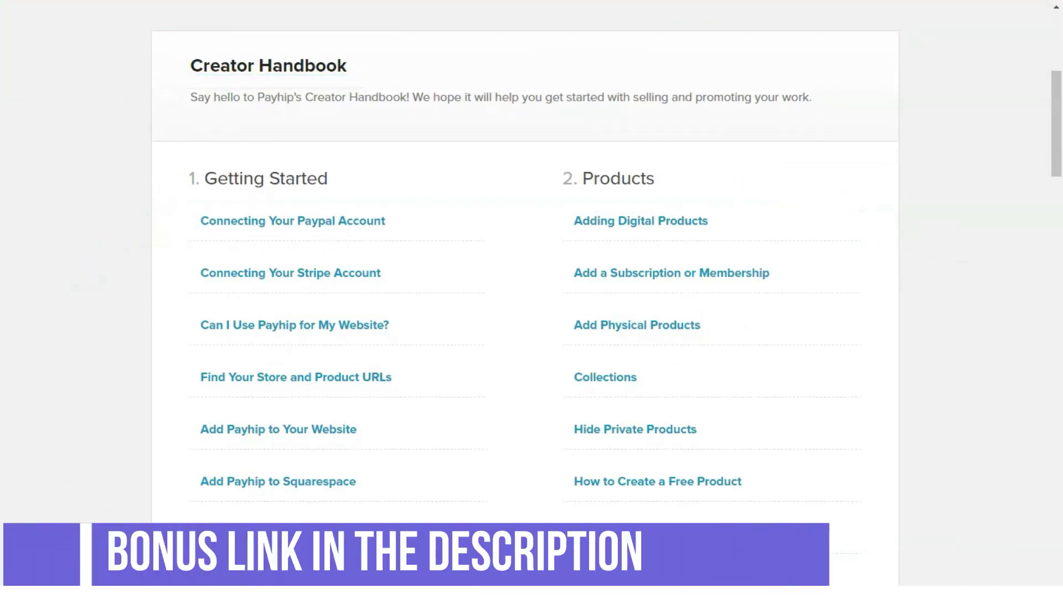
scroll(532, 299, "down", 4)
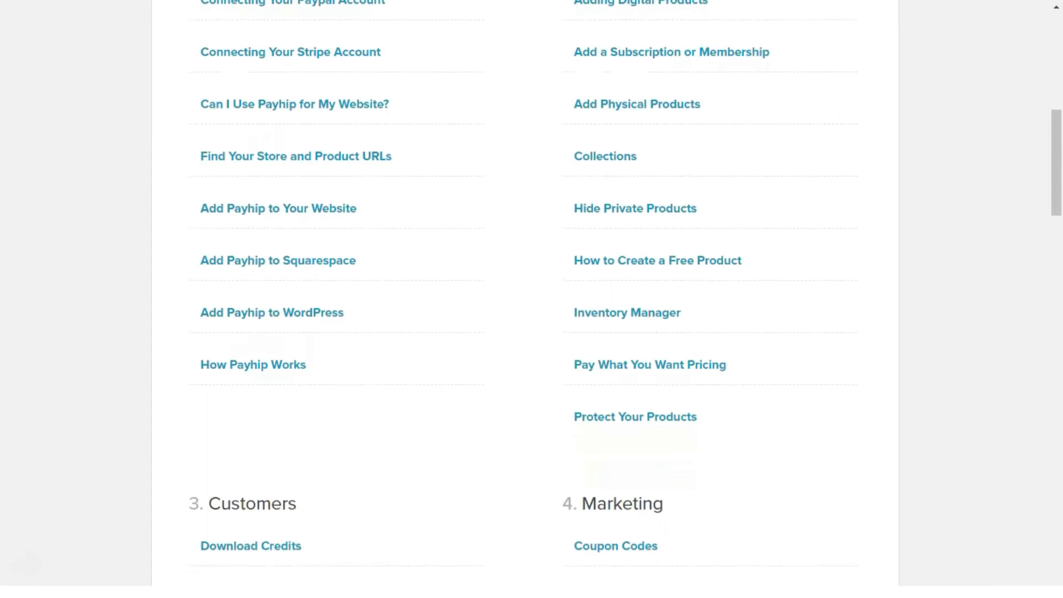
scroll(532, 299, "down", 5)
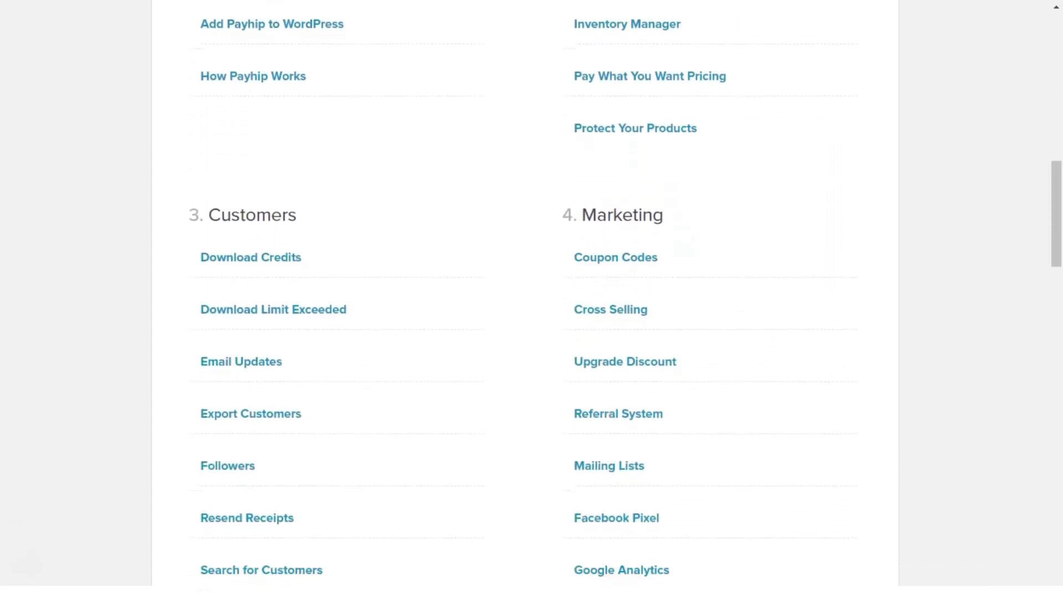
scroll(532, 299, "down", 3)
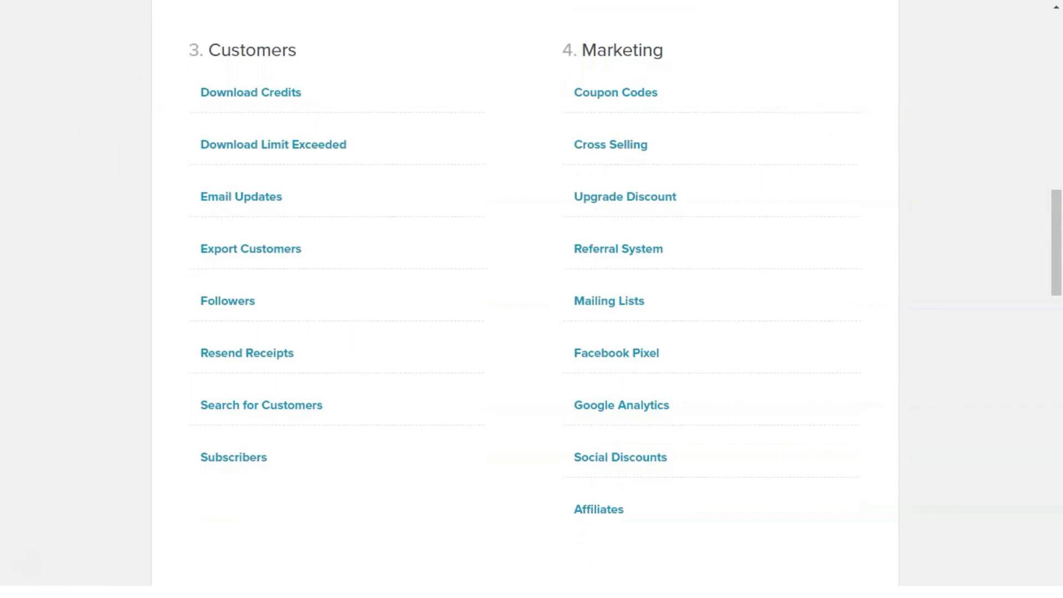
scroll(531, 299, "down", 3)
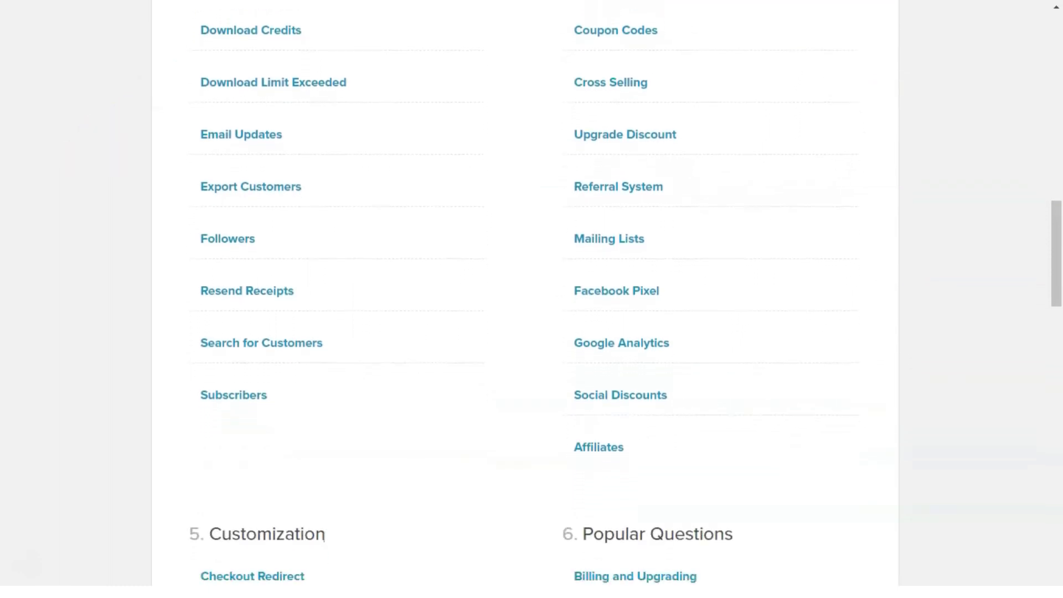
scroll(532, 299, "down", 5)
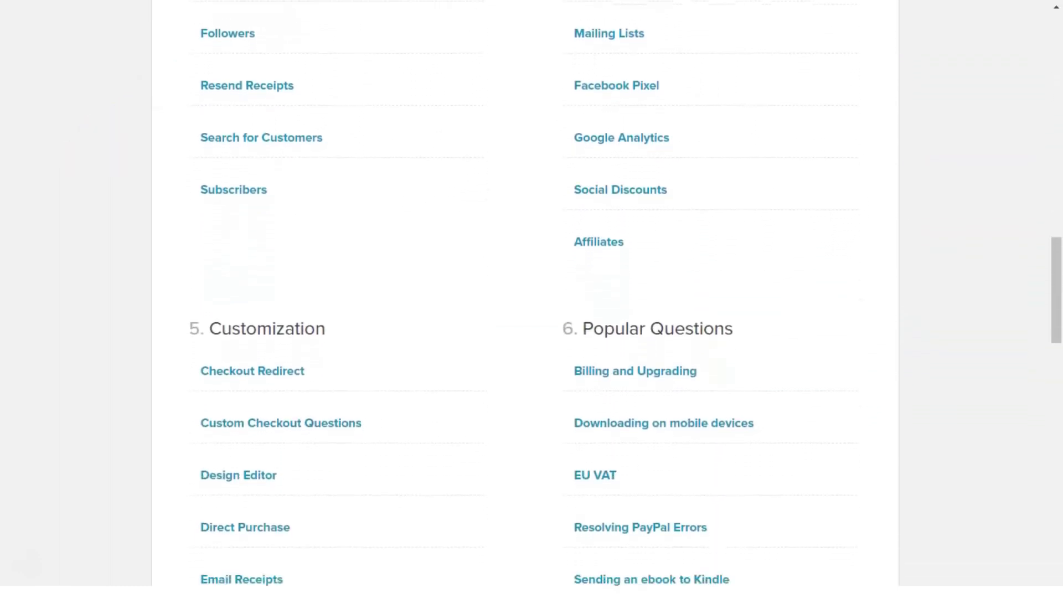
scroll(531, 299, "down", 2)
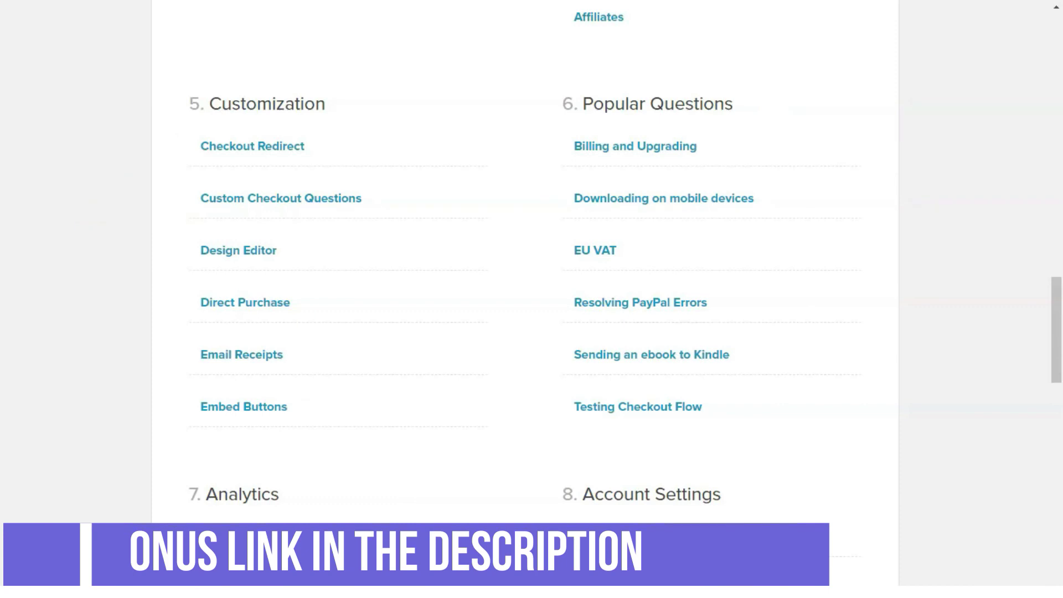
scroll(532, 299, "down", 2)
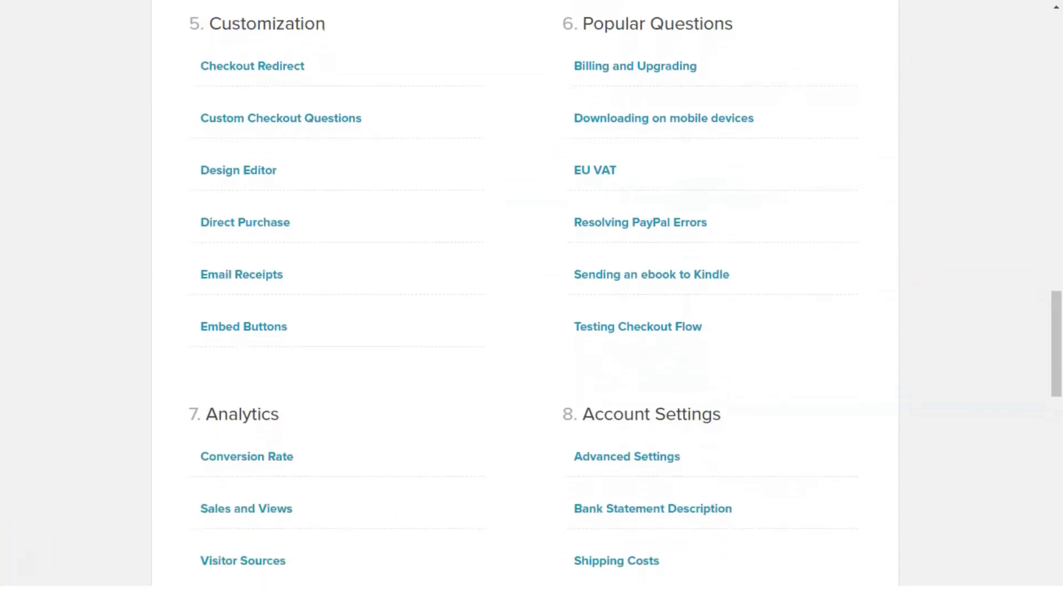
scroll(532, 299, "down", 3)
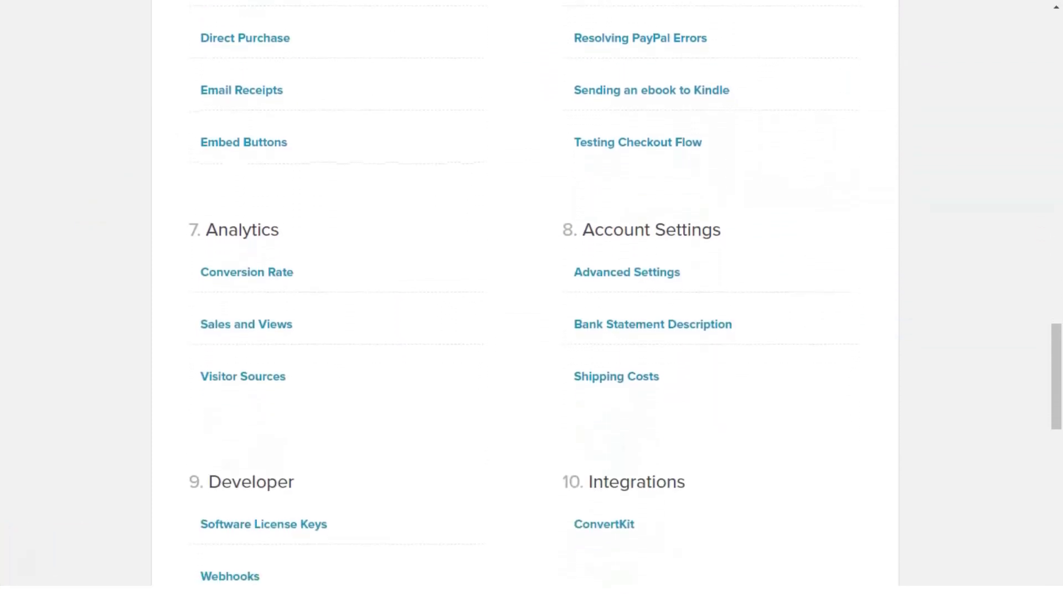
scroll(531, 299, "down", 3)
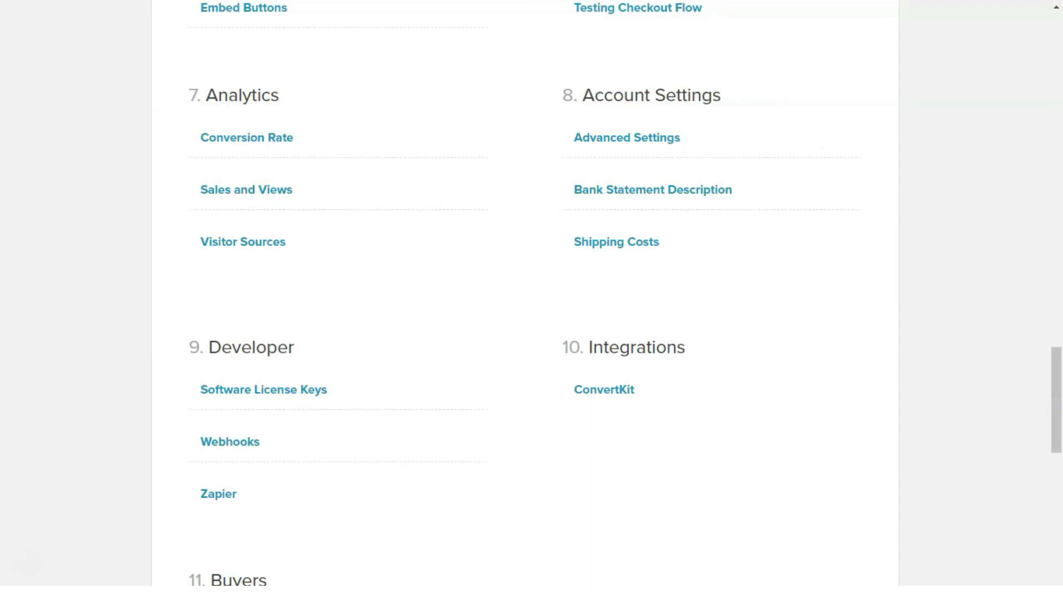
scroll(532, 300, "down", 4)
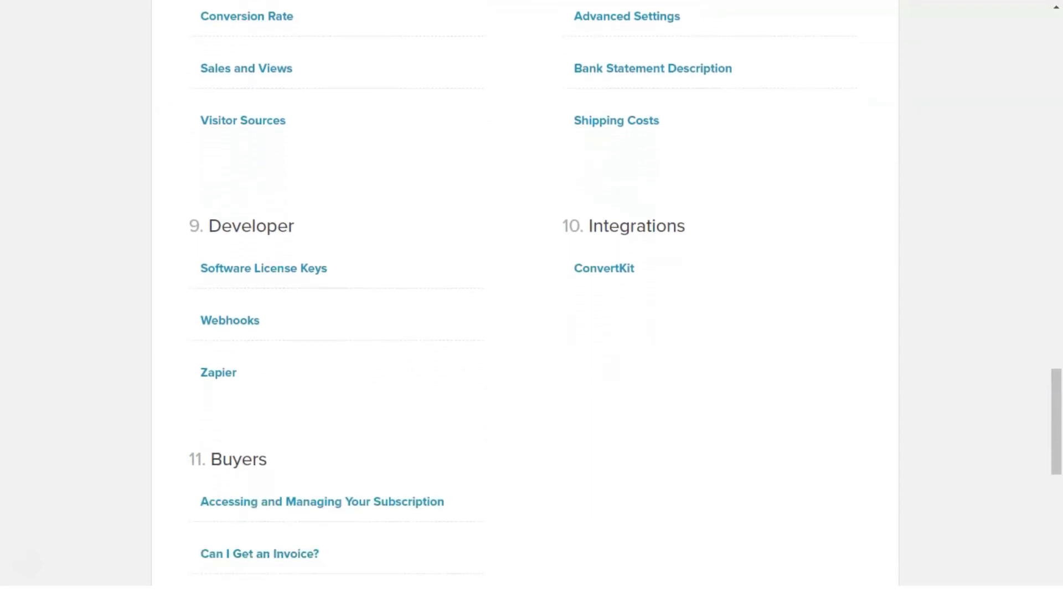
scroll(531, 299, "down", 3)
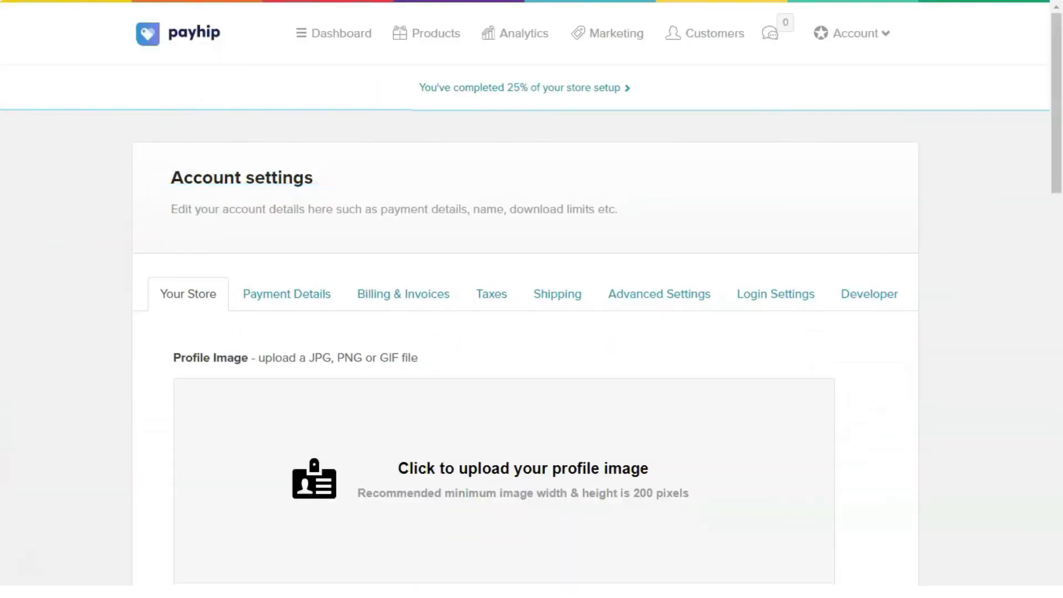
Review PayPal and Stripe payment settings, then the Free Forever, $29 Plus and $99 Pro plans
scroll(532, 299, "down", 2)
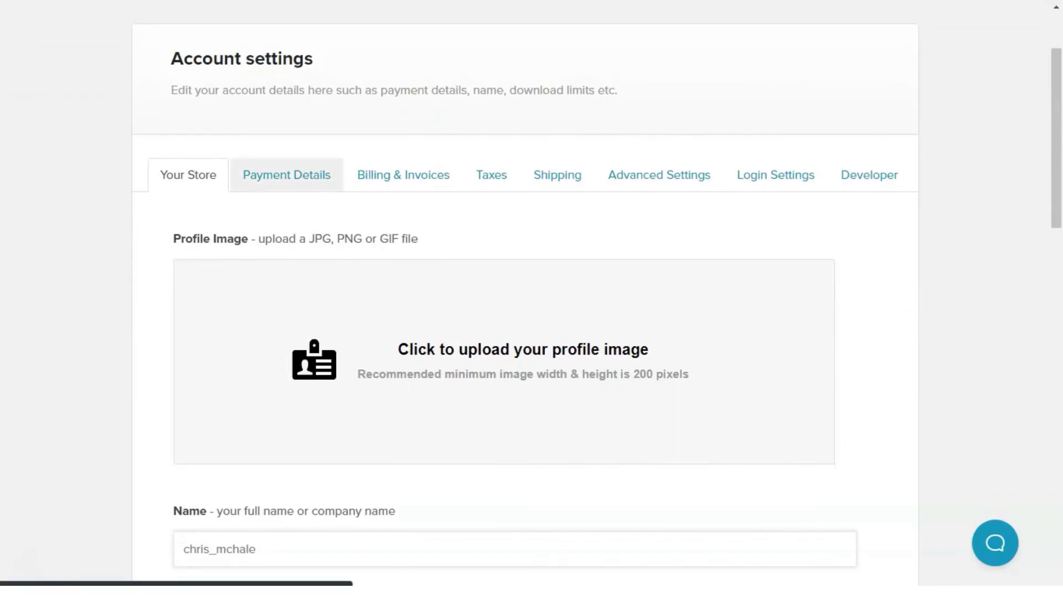
left_click(287, 175)
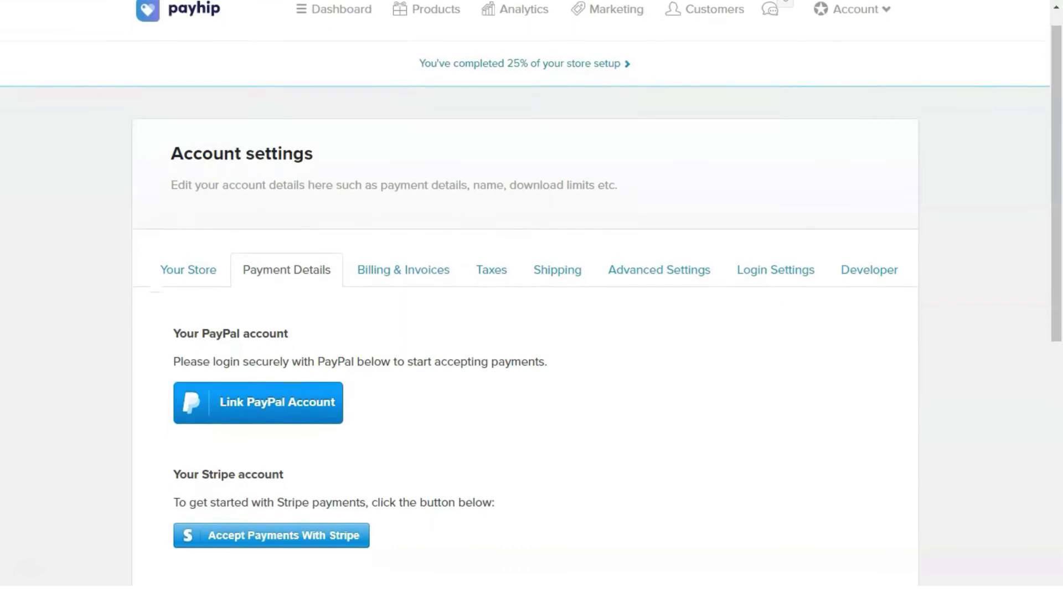
scroll(403, 134, "down", 3)
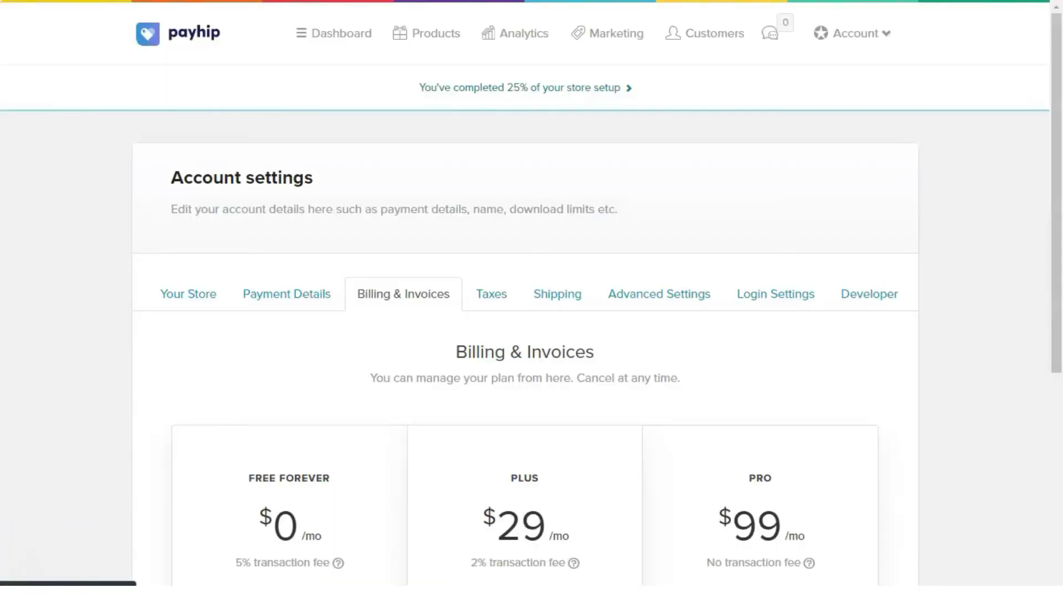
scroll(532, 299, "down", 5)
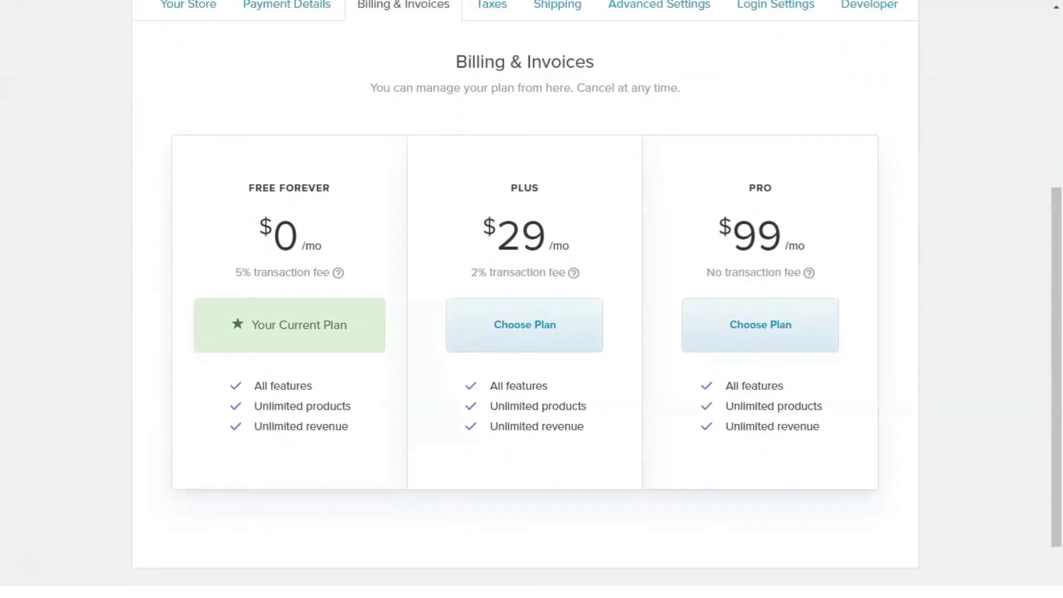
scroll(493, 221, "up", 4)
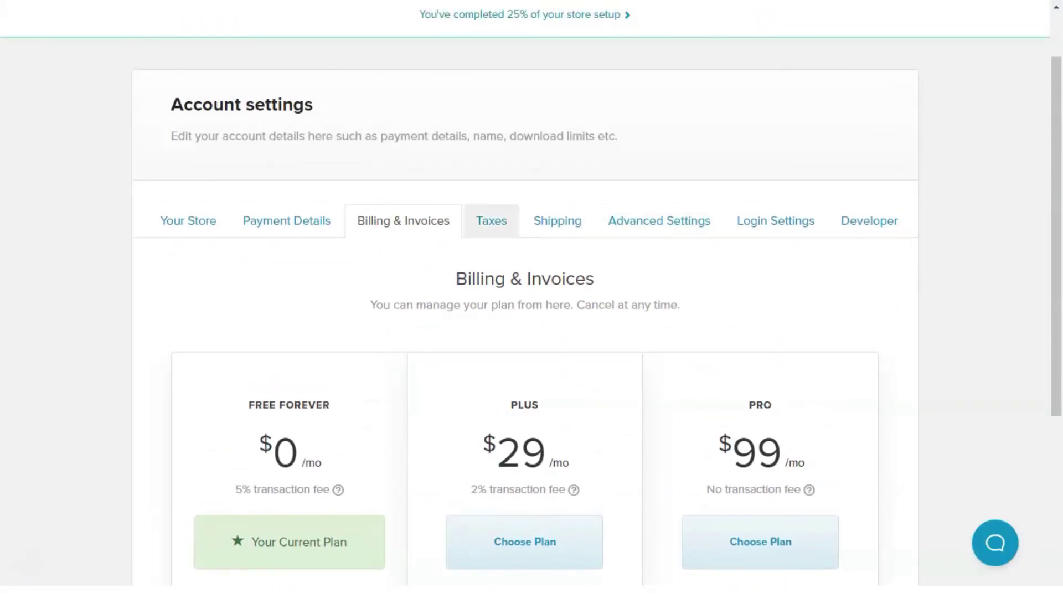
Review the store address and tax rate settings
left_click(491, 220)
scroll(525, 292, "down", 4)
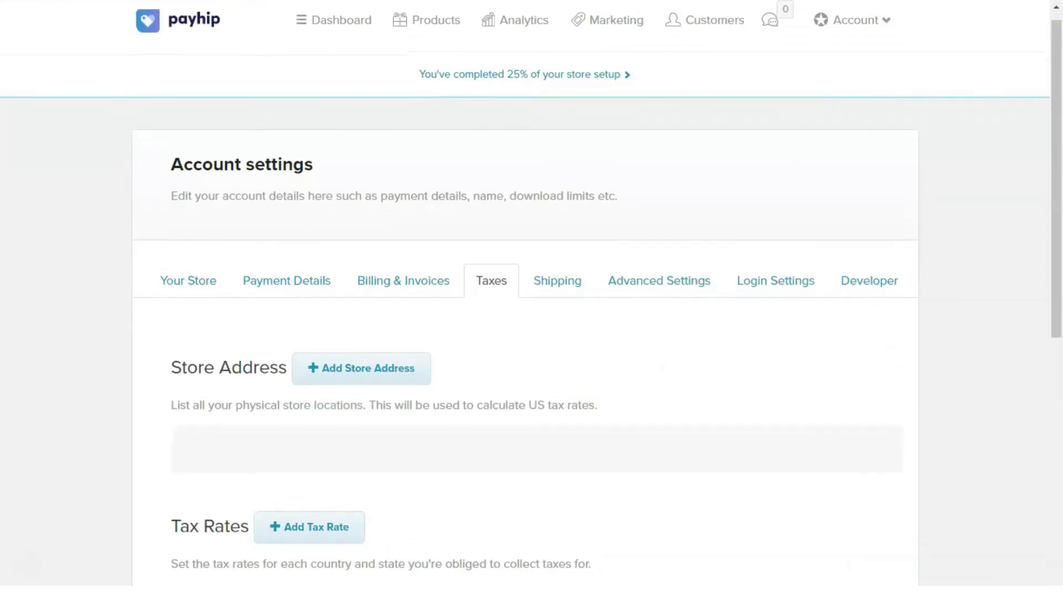
scroll(532, 292, "down", 5)
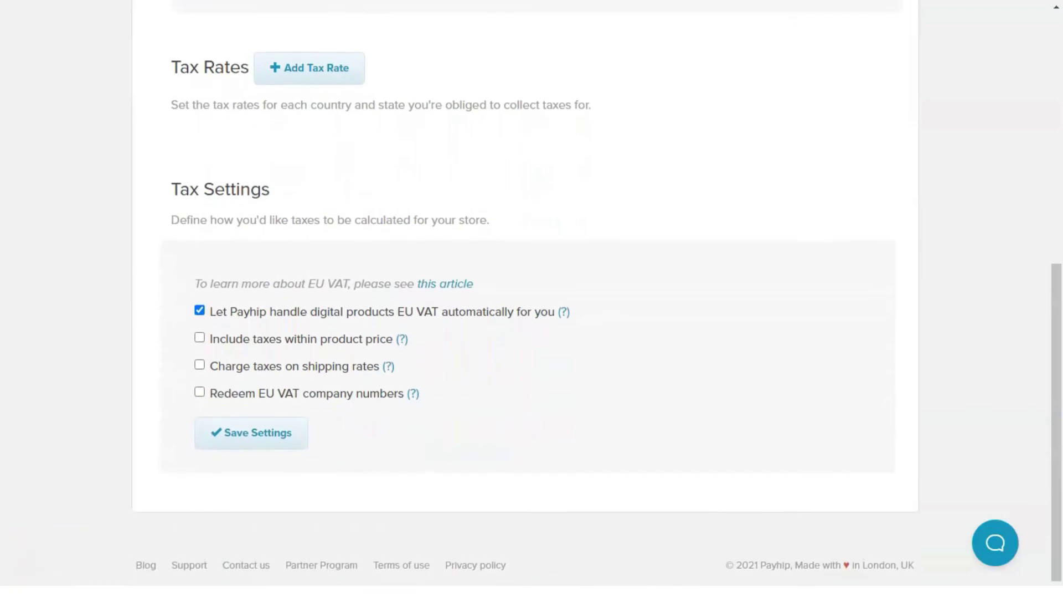
scroll(532, 299, "up", 7)
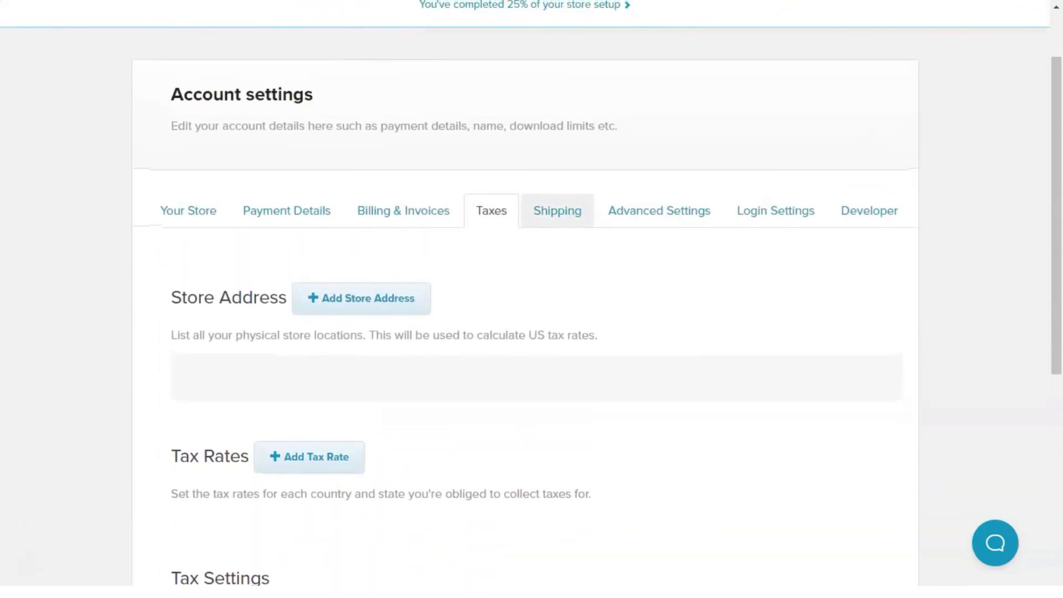
Check shipping settings, then scroll Advanced Settings with sale notifications and download limit 5
left_click(558, 210)
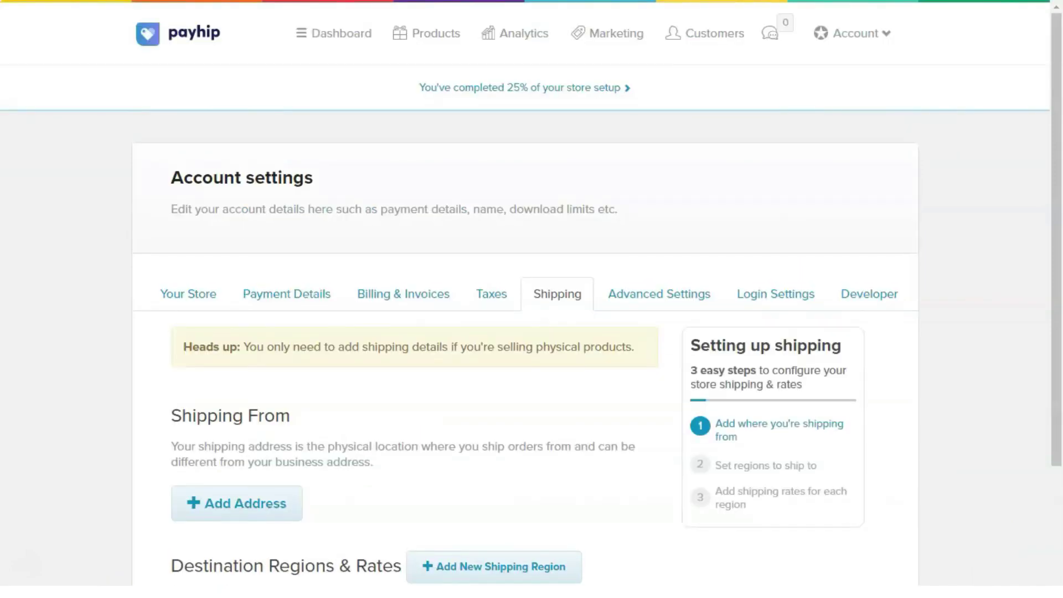
scroll(532, 299, "down", 2)
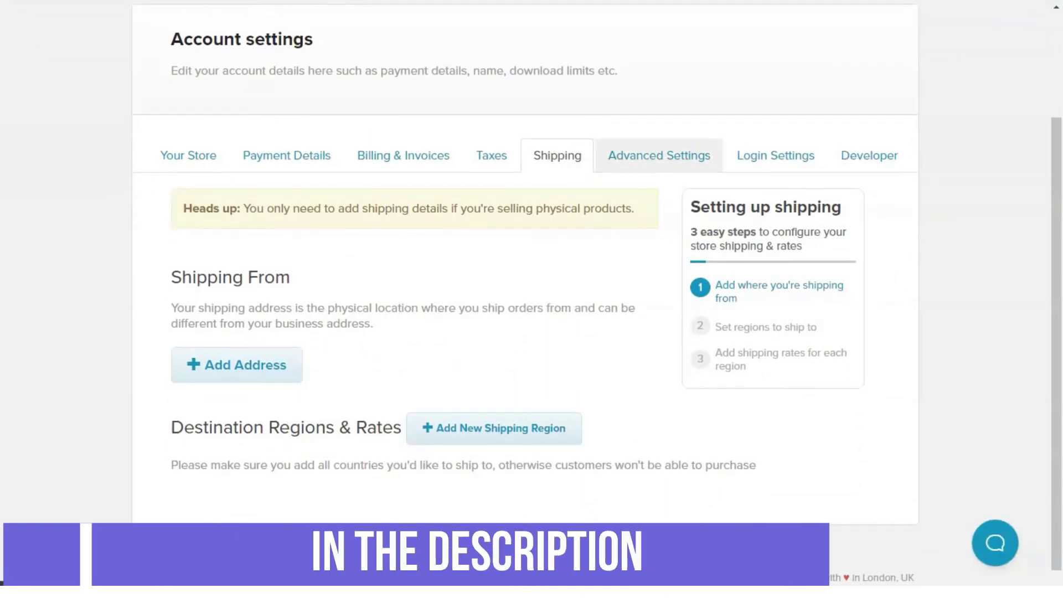
left_click(659, 156)
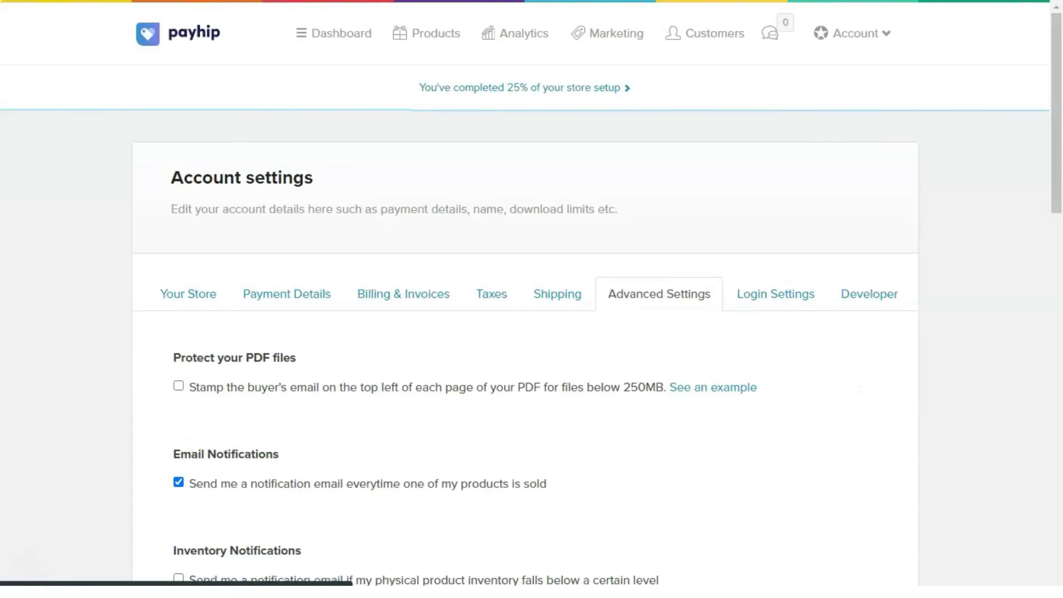
scroll(525, 332, "down", 2)
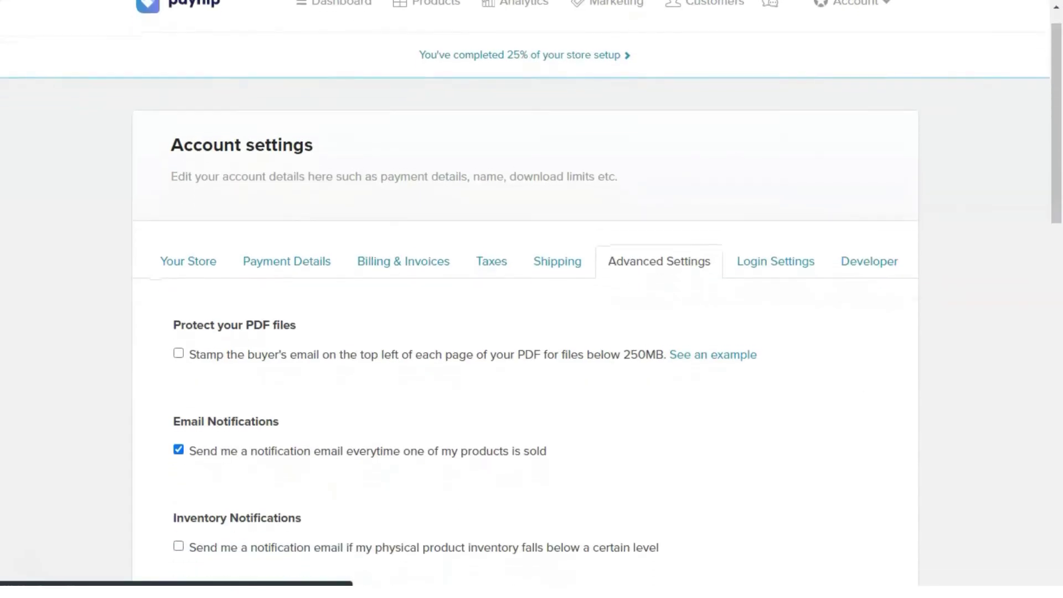
scroll(525, 333, "down", 2)
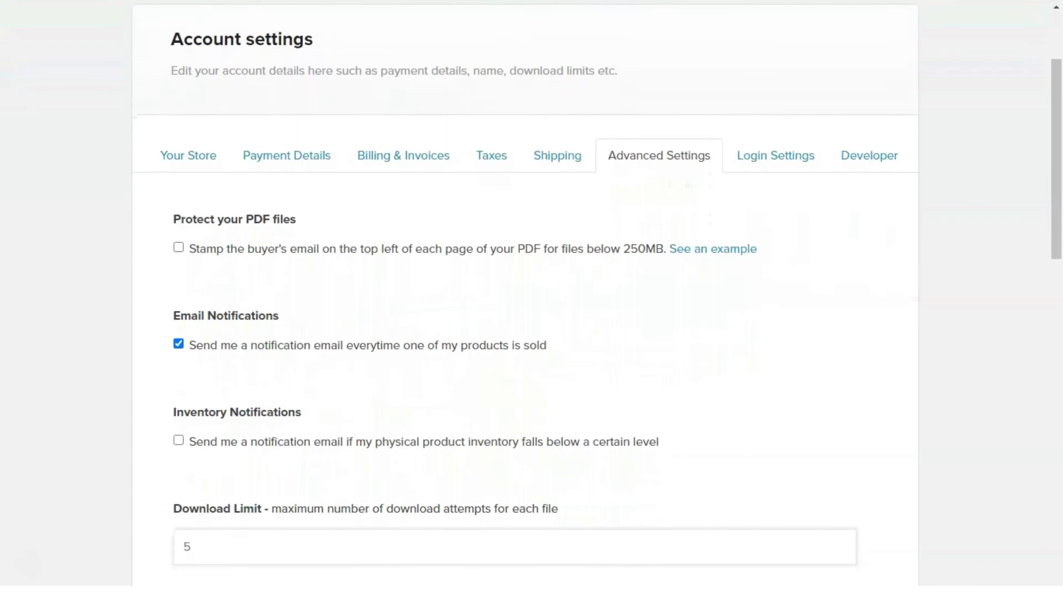
scroll(525, 332, "down", 2)
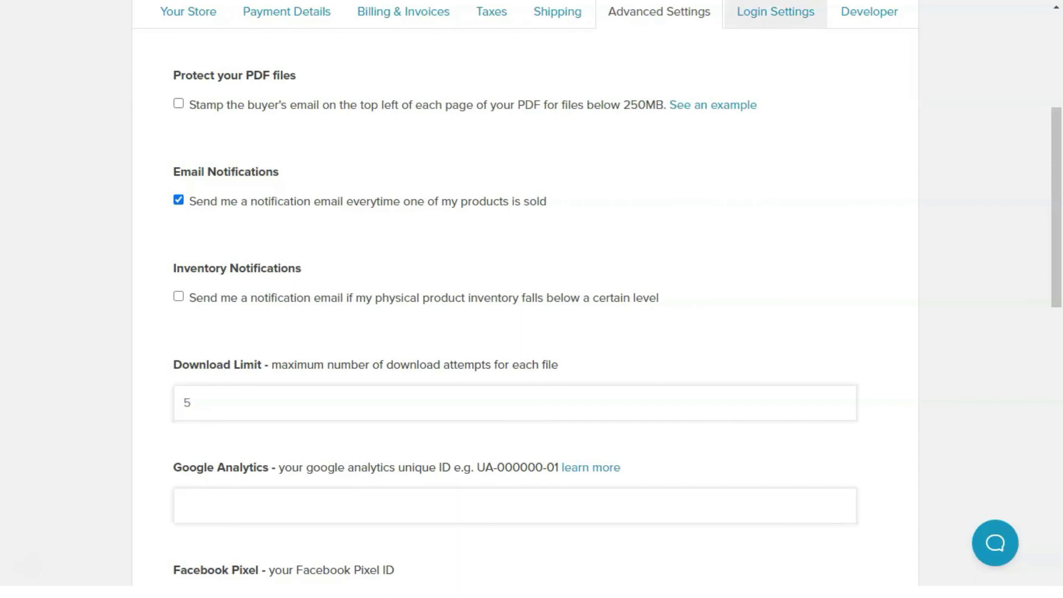
Look over the Login Settings and Developer tabs, then use the account menu to reach the public homepage
left_click(775, 13)
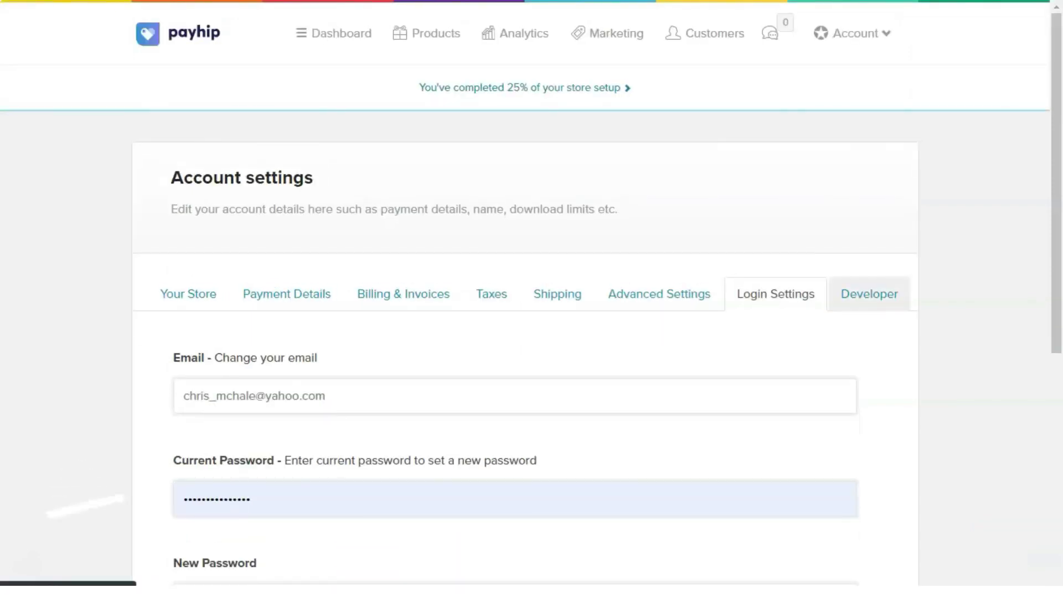
left_click(870, 294)
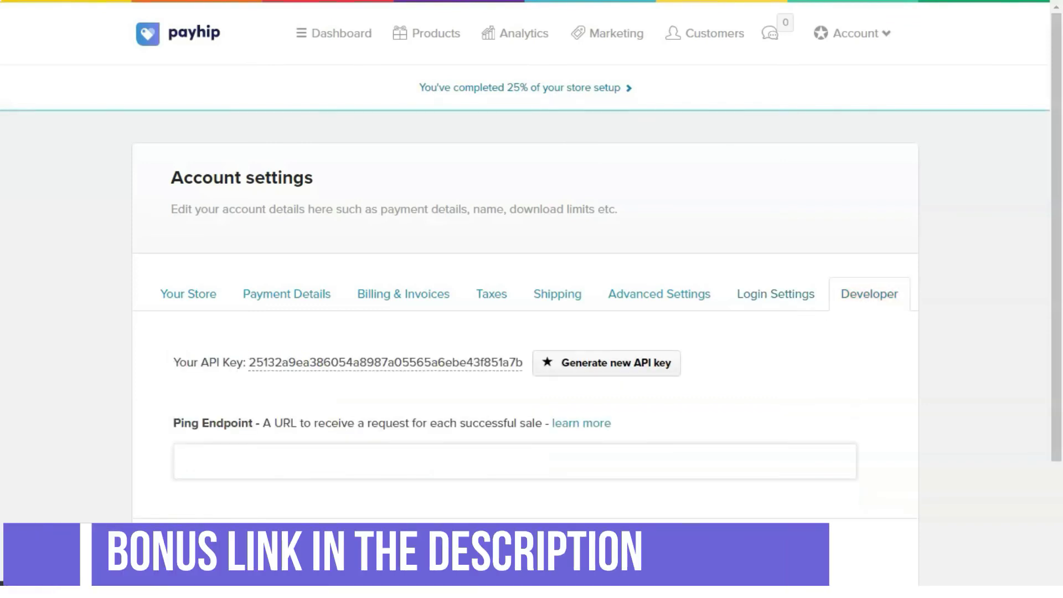
left_click(853, 34)
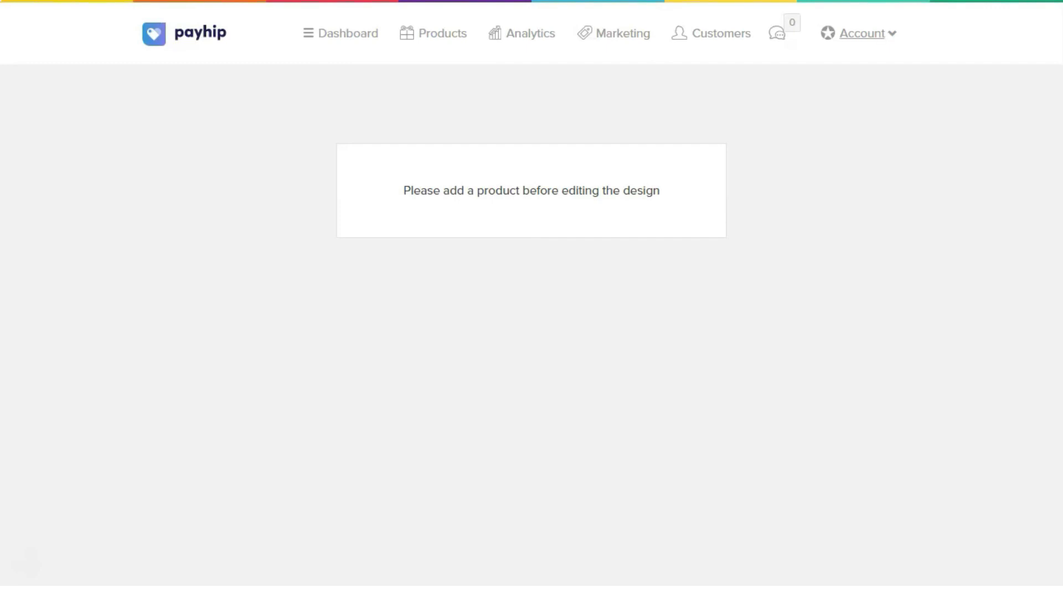
left_click(862, 34)
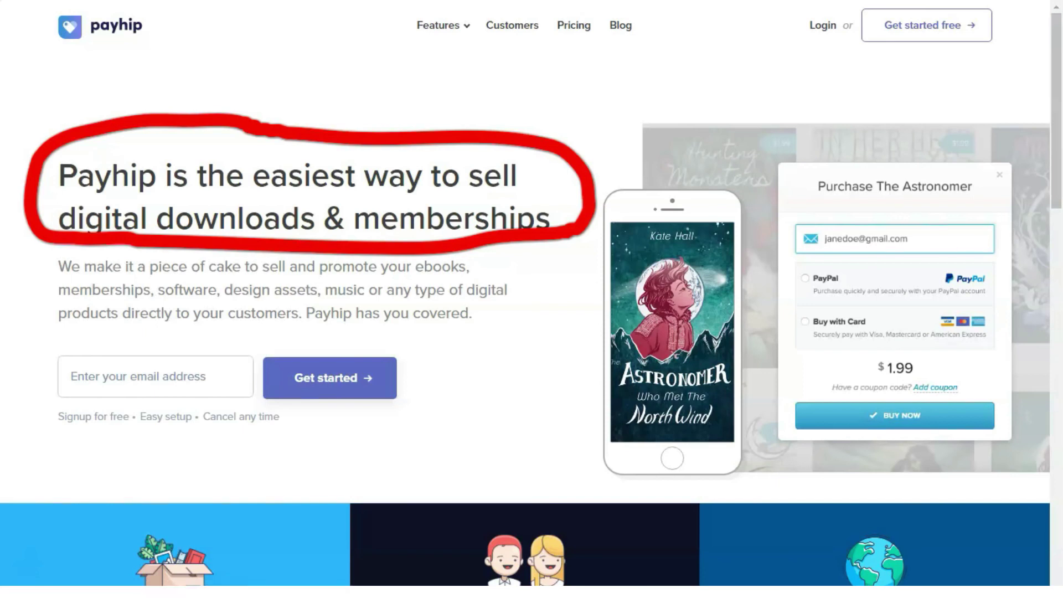
Scroll down the homepage past the features, testimonials and product carousel, then back up slightly
scroll(532, 300, "down", 5)
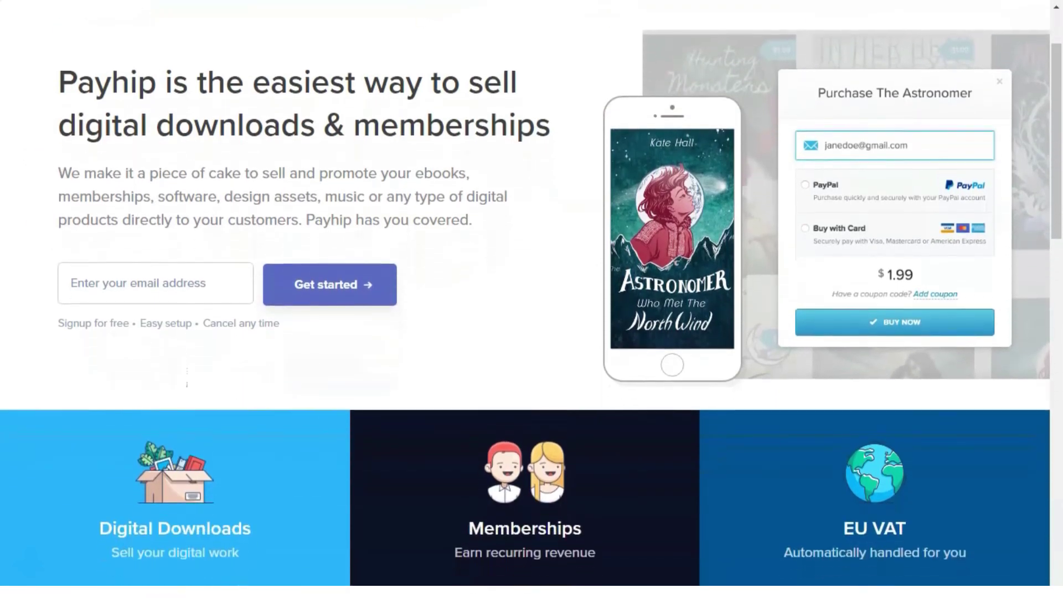
scroll(532, 299, "down", 3)
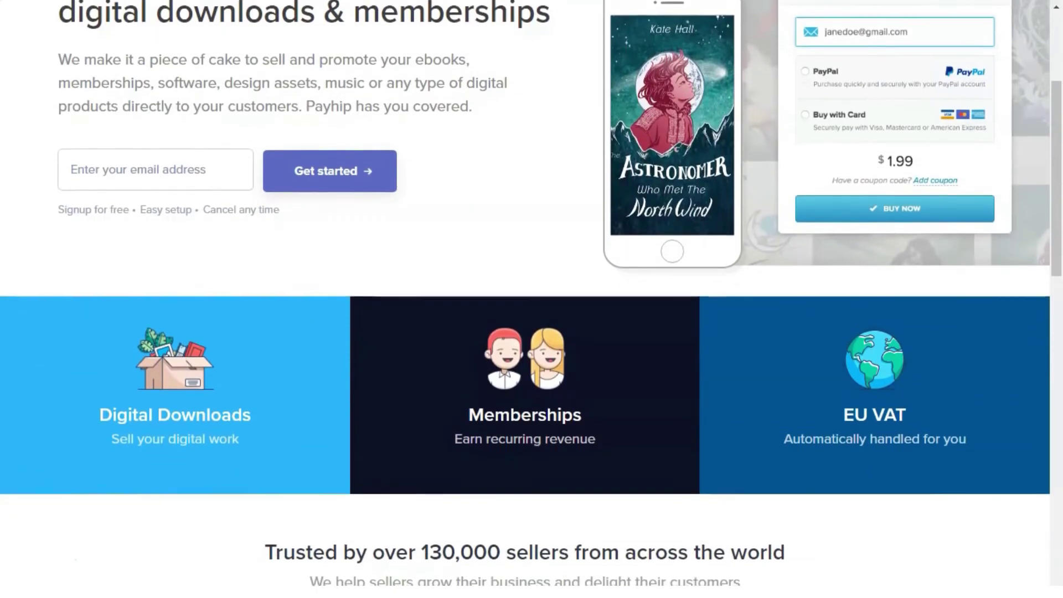
scroll(532, 300, "down", 3)
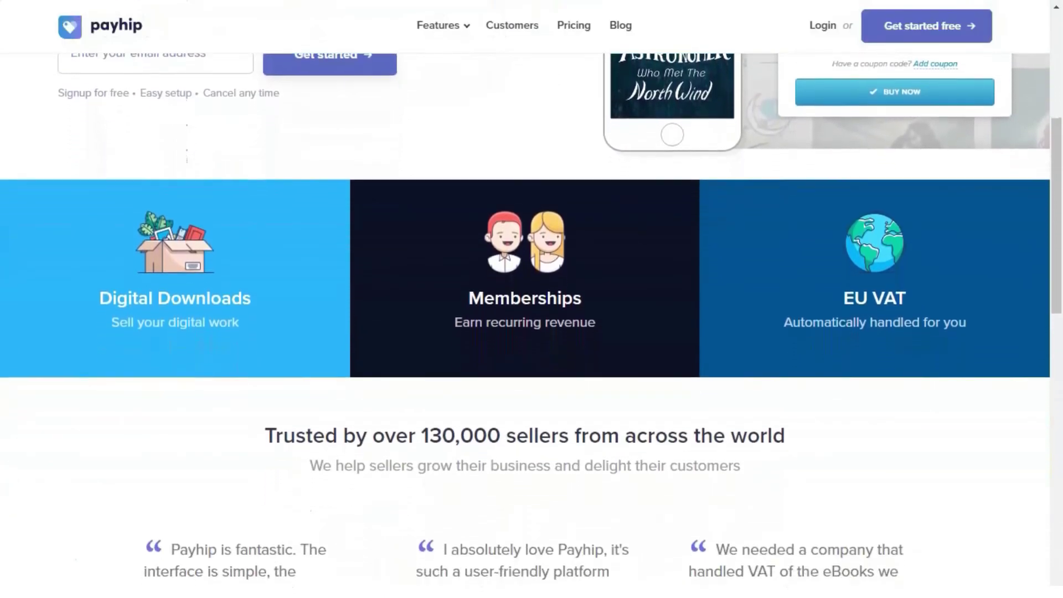
scroll(531, 299, "down", 3)
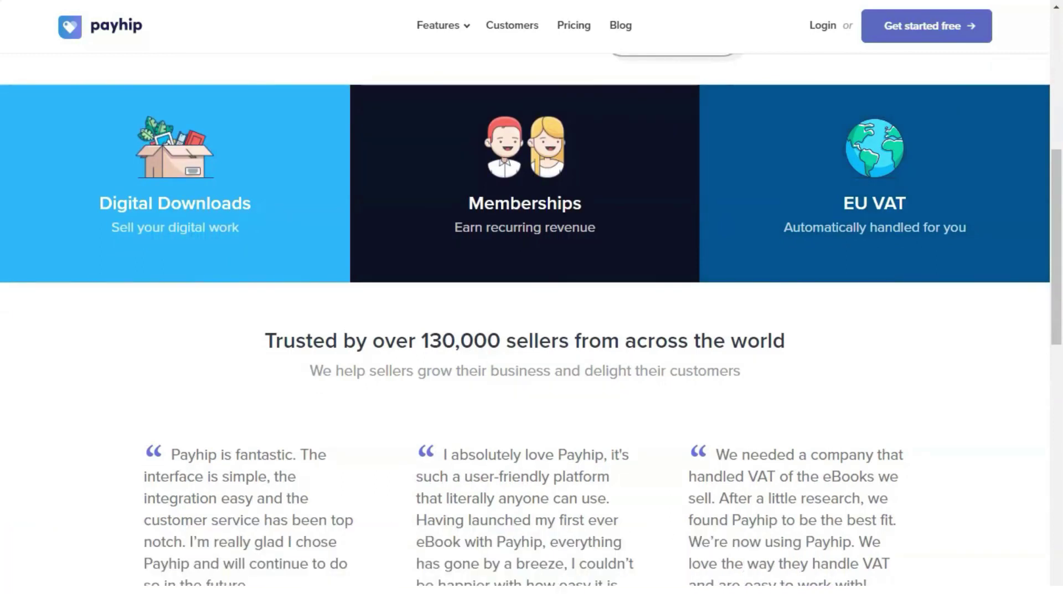
scroll(532, 299, "down", 3)
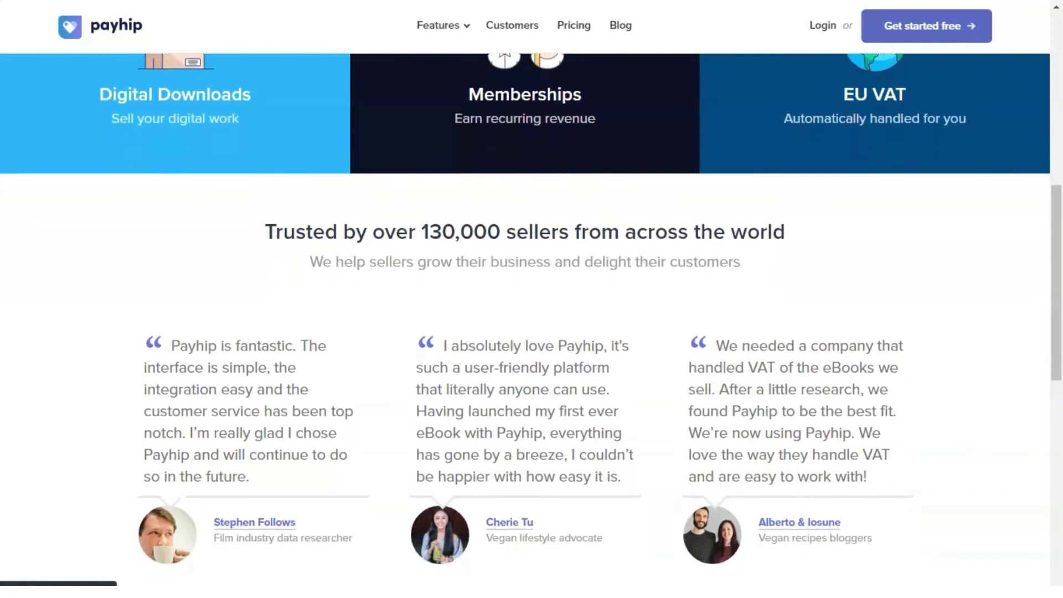
scroll(532, 299, "down", 1)
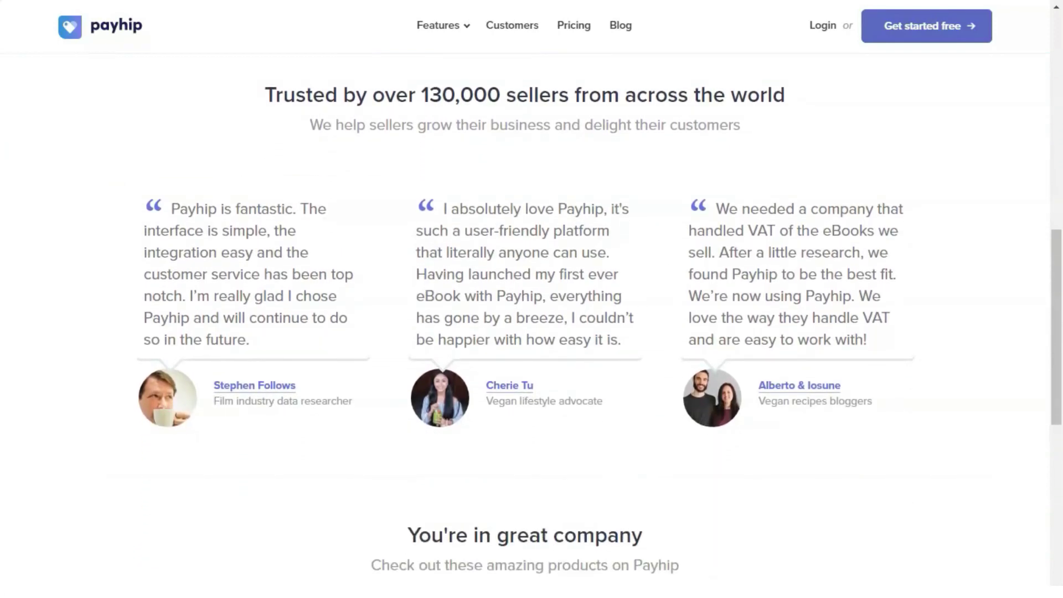
scroll(532, 299, "down", 2)
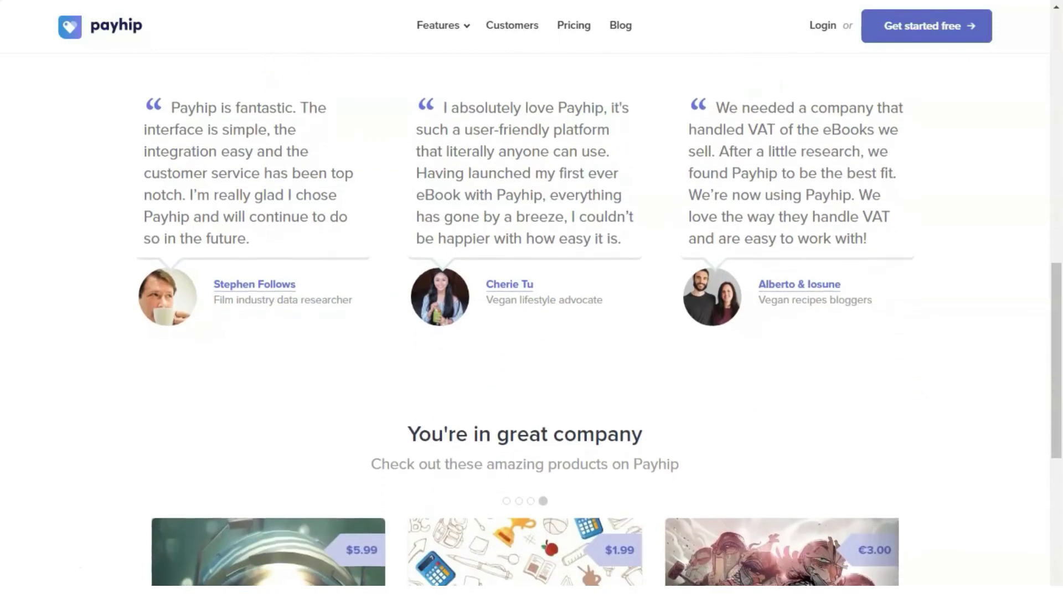
scroll(532, 299, "down", 3)
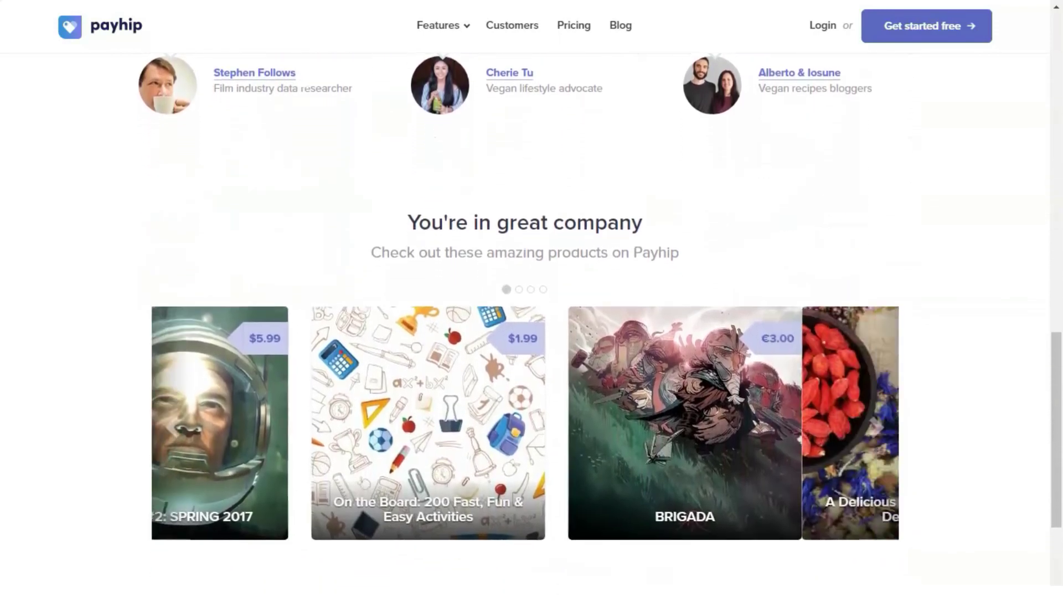
scroll(532, 299, "down", 1)
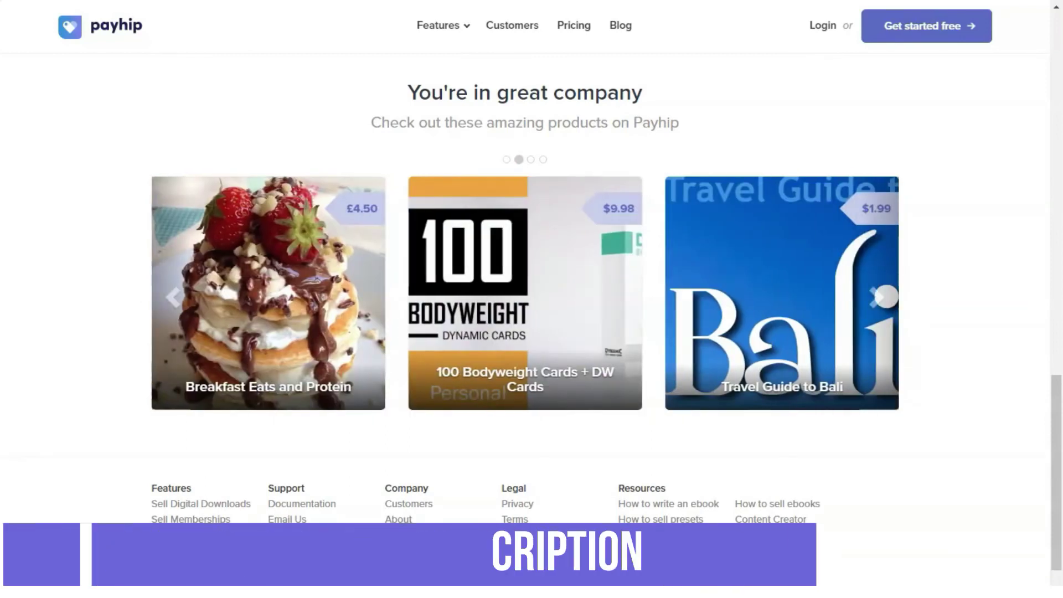
scroll(531, 299, "down", 1)
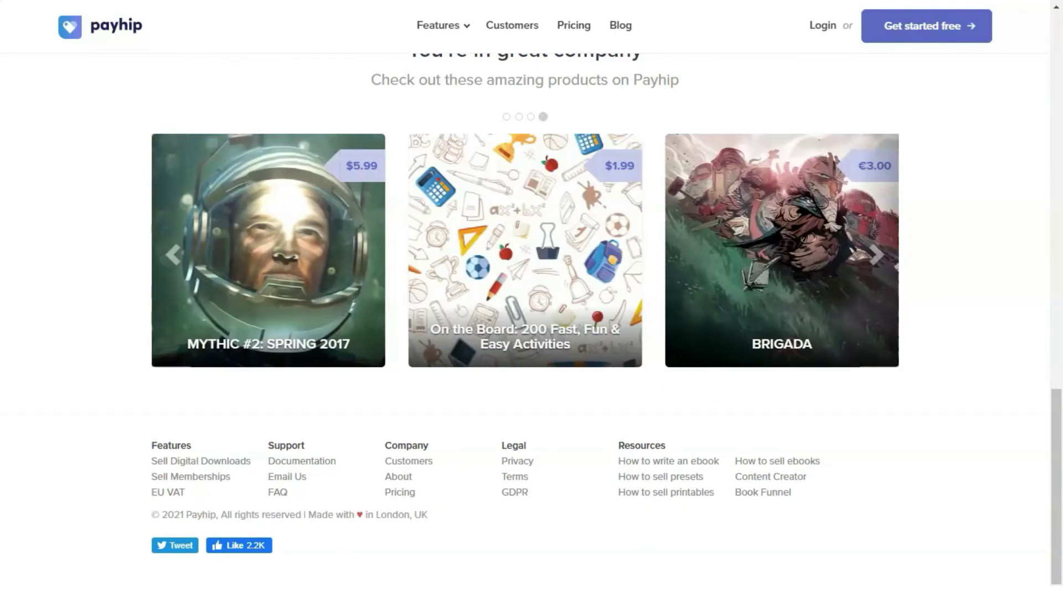
scroll(532, 300, "up", 20)
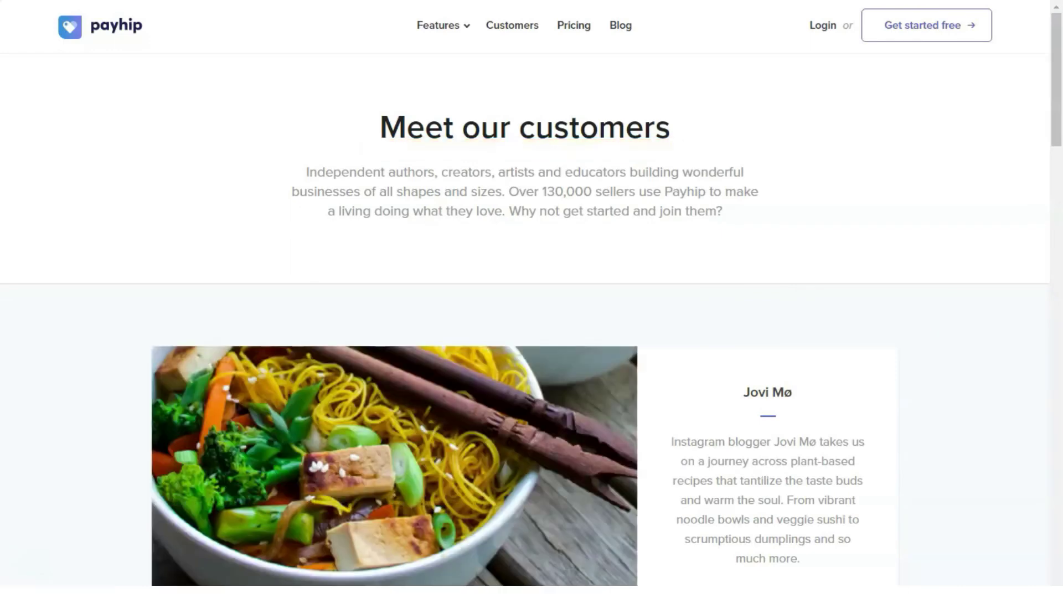
Scroll through the customer stories, then down the pricing plans to the fees, payouts and cancelling FAQ
scroll(525, 332, "down", 5)
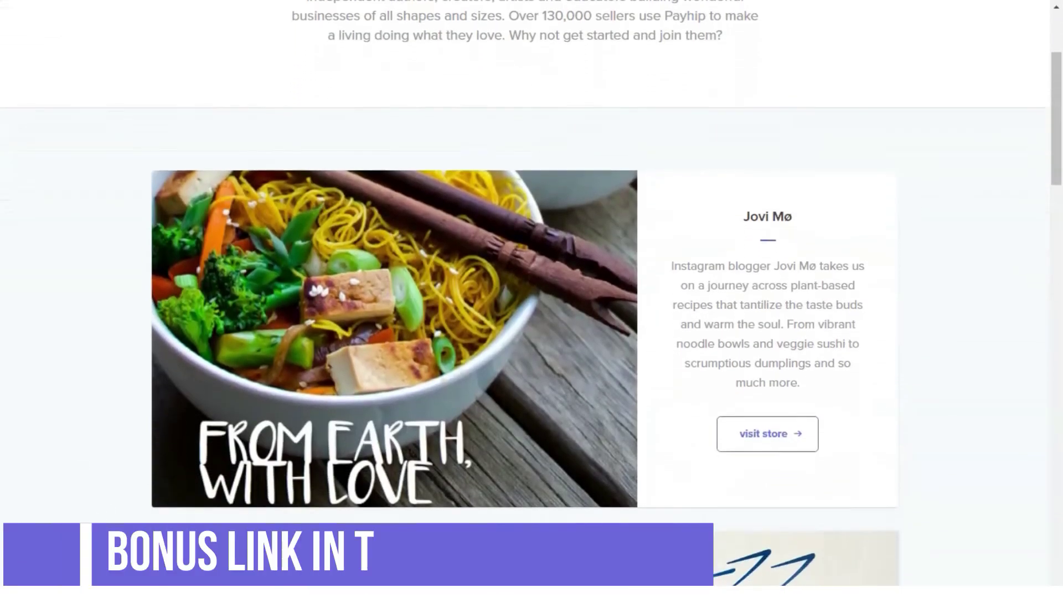
scroll(524, 299, "down", 1)
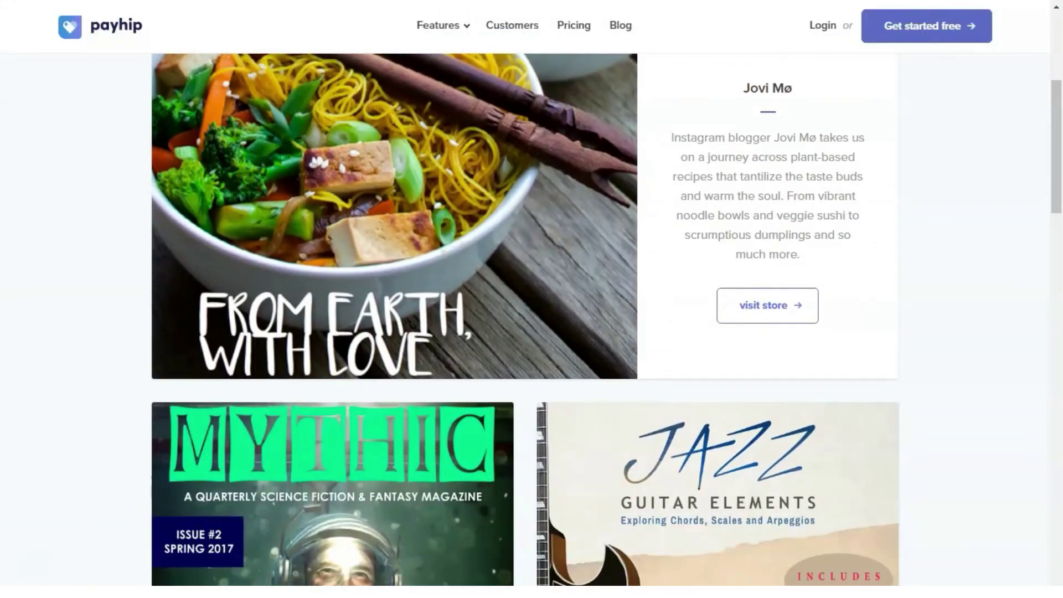
scroll(525, 320, "down", 4)
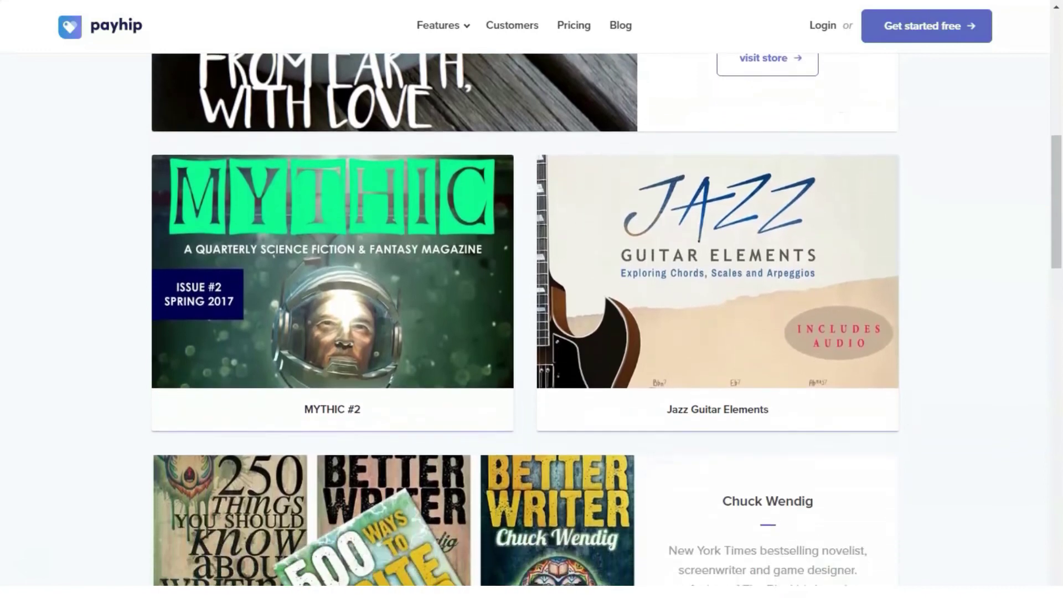
scroll(525, 320, "down", 4)
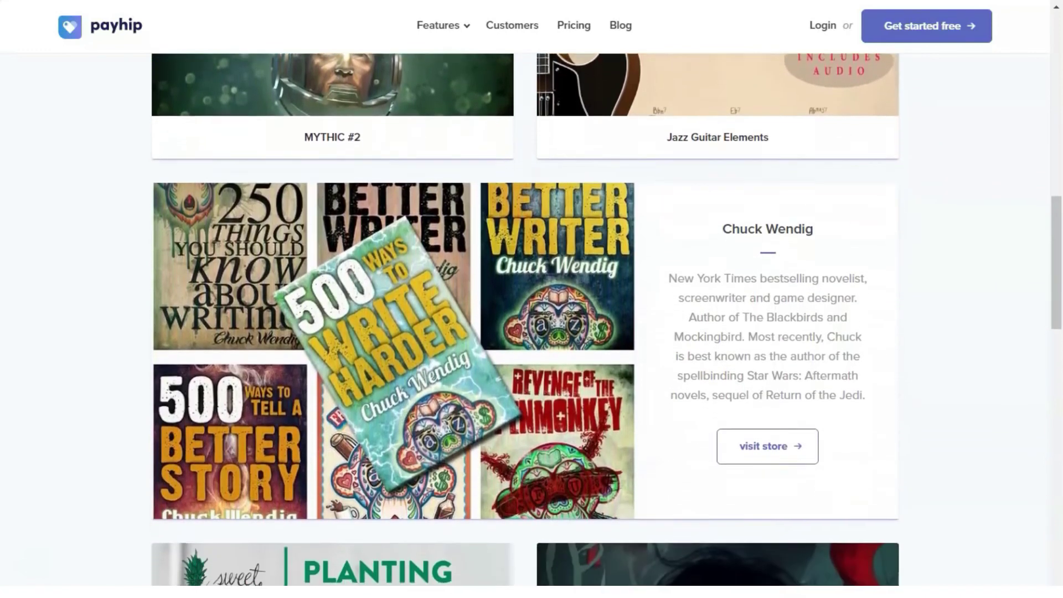
scroll(526, 320, "down", 1)
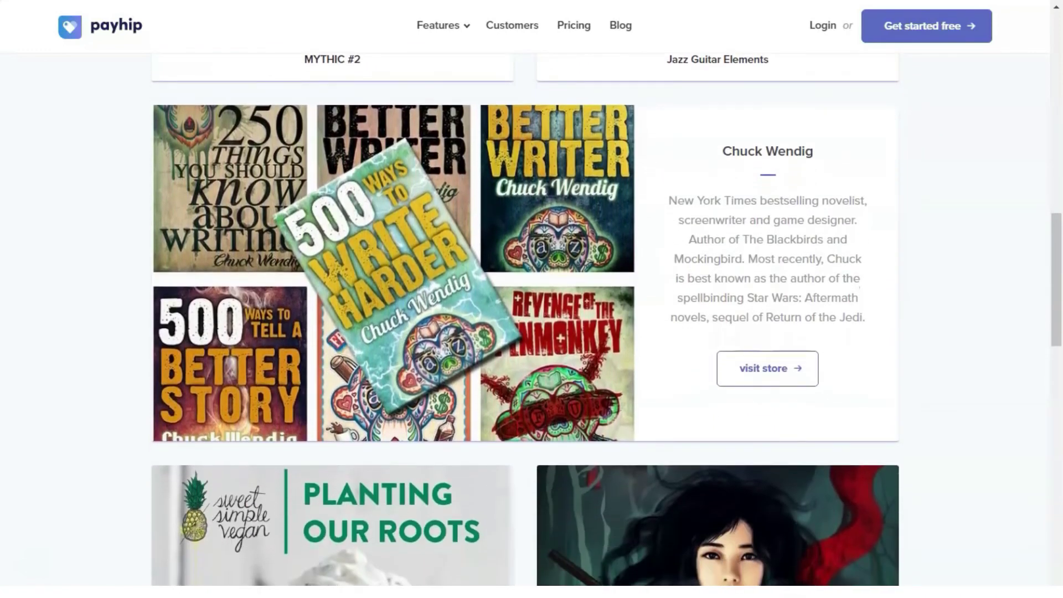
scroll(525, 319, "down", 2)
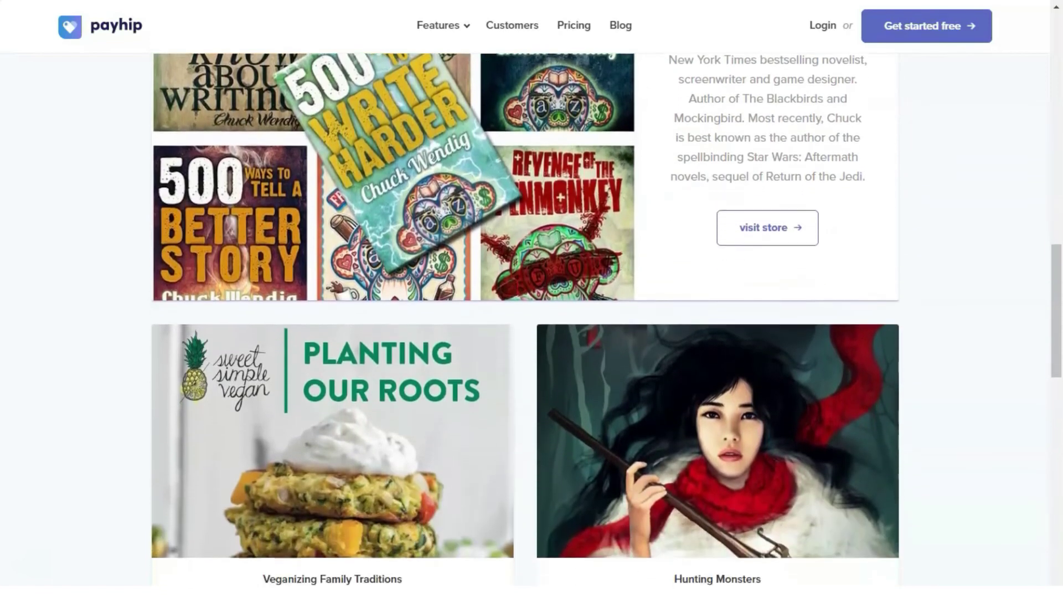
scroll(526, 320, "down", 2)
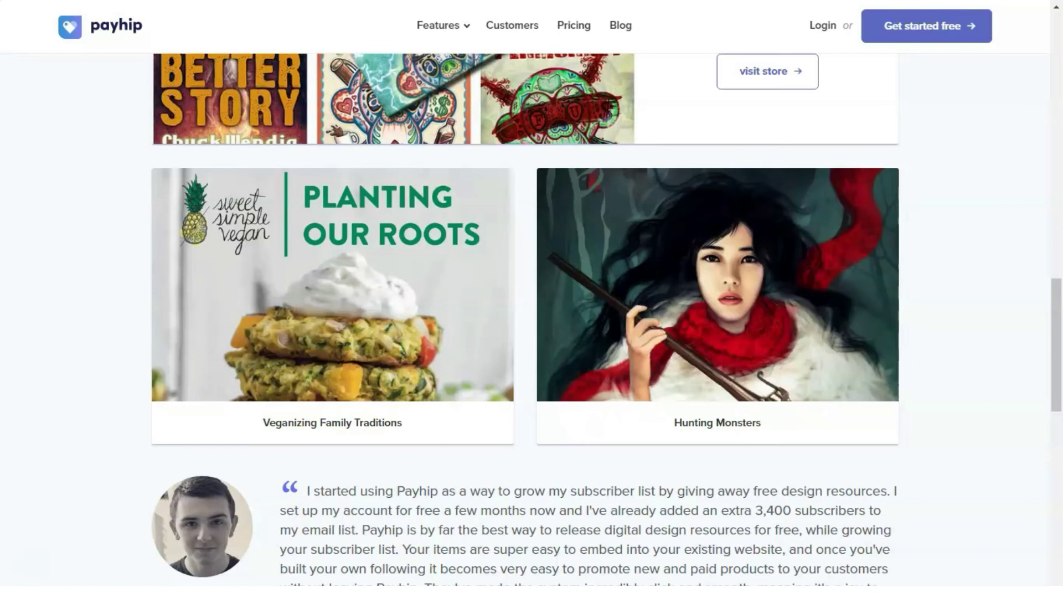
scroll(525, 319, "down", 5)
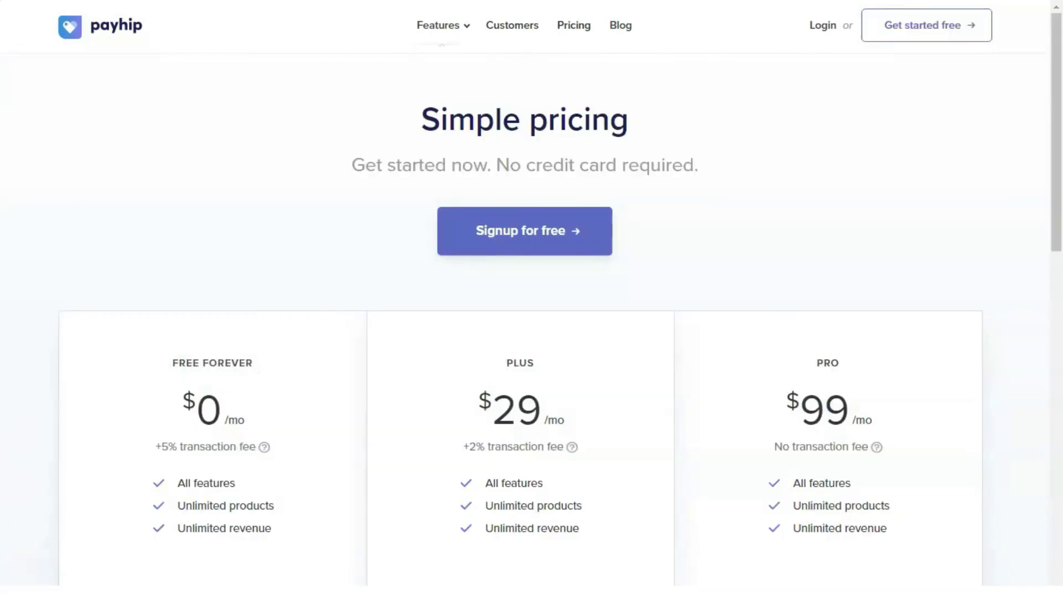
scroll(532, 299, "down", 12)
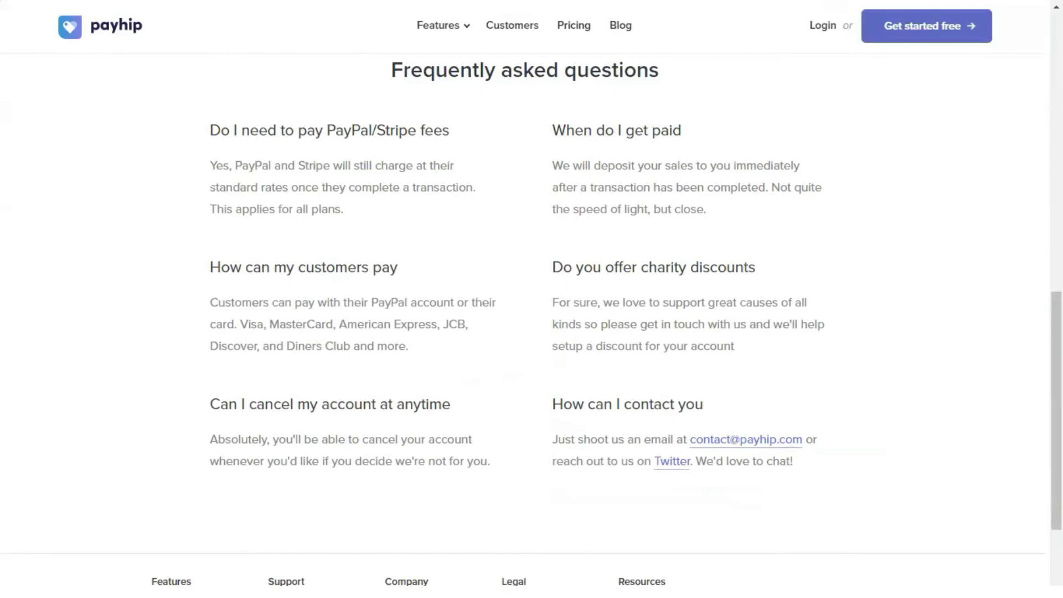